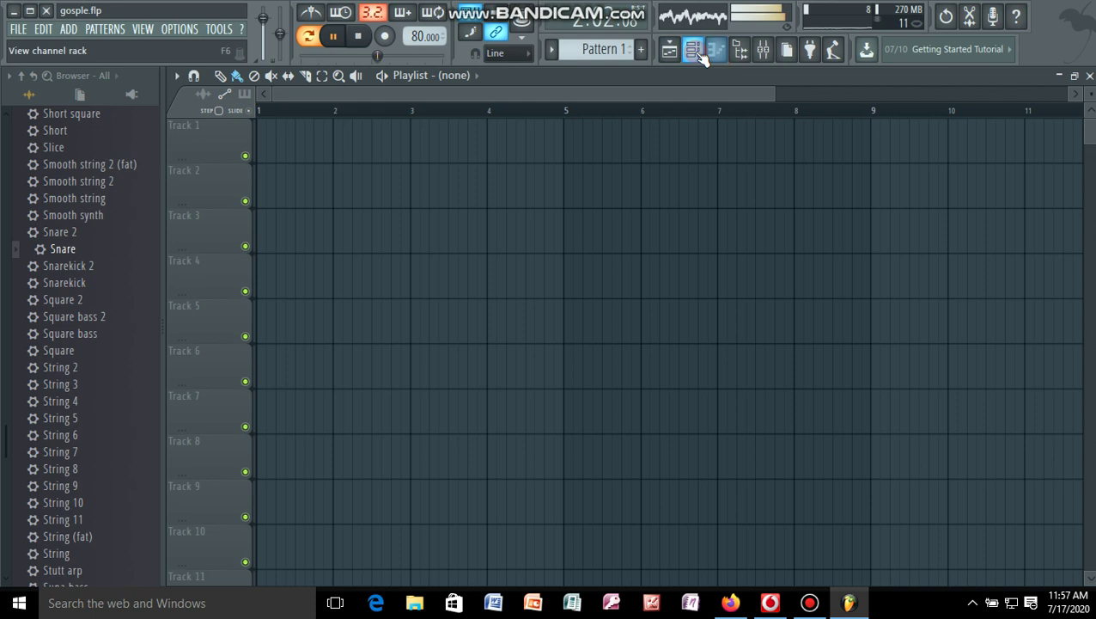
Show the channel rack and solo the Kick channel
click(694, 50)
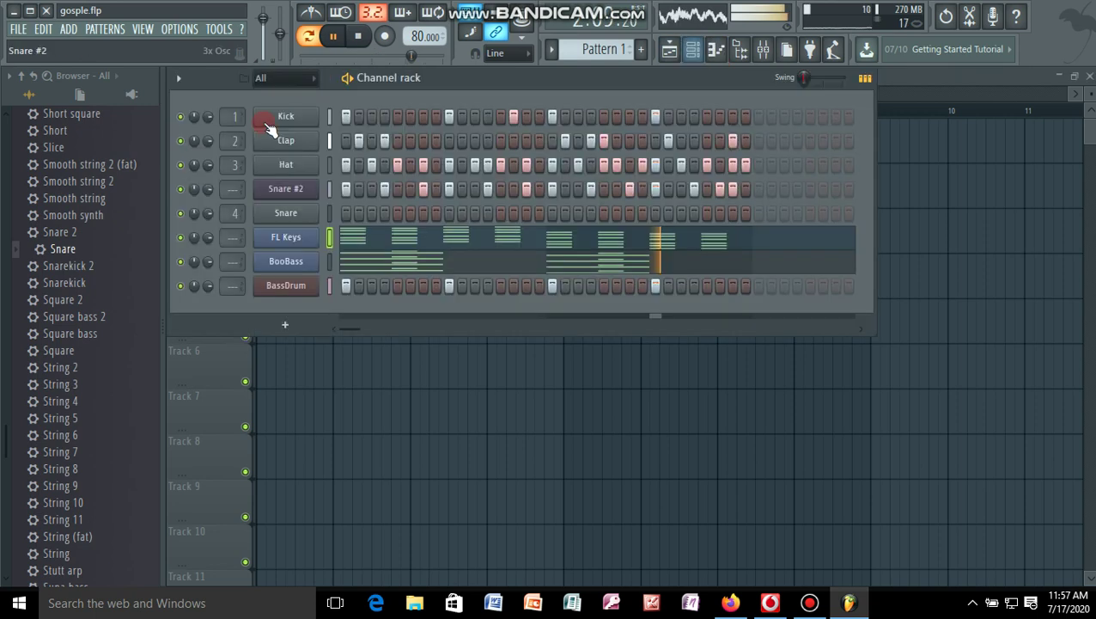
right_click(178, 118)
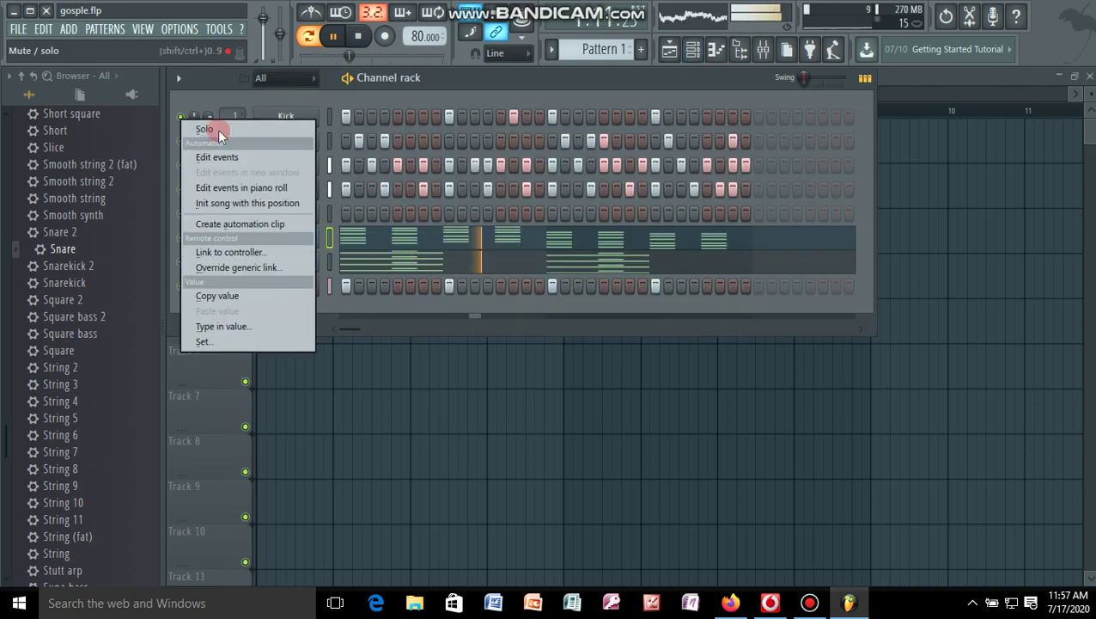
click(217, 129)
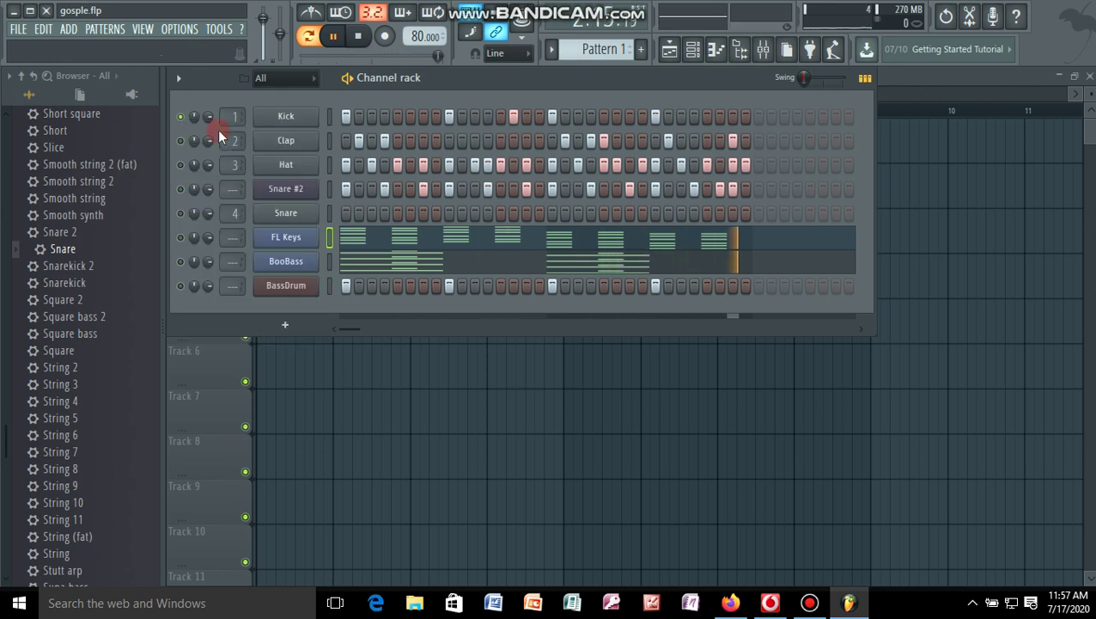
Open the Kick sample's settings and enable Remove DC offset, Normalize, Swap stereo, Fade stereo and Reverse polarity
click(301, 123)
click(459, 379)
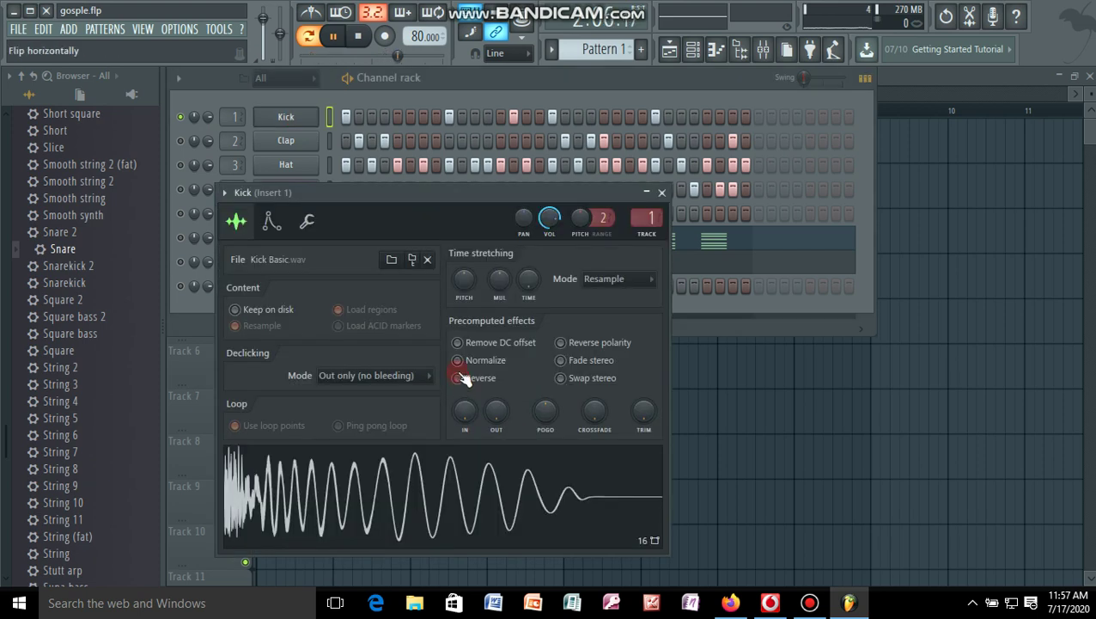
click(459, 362)
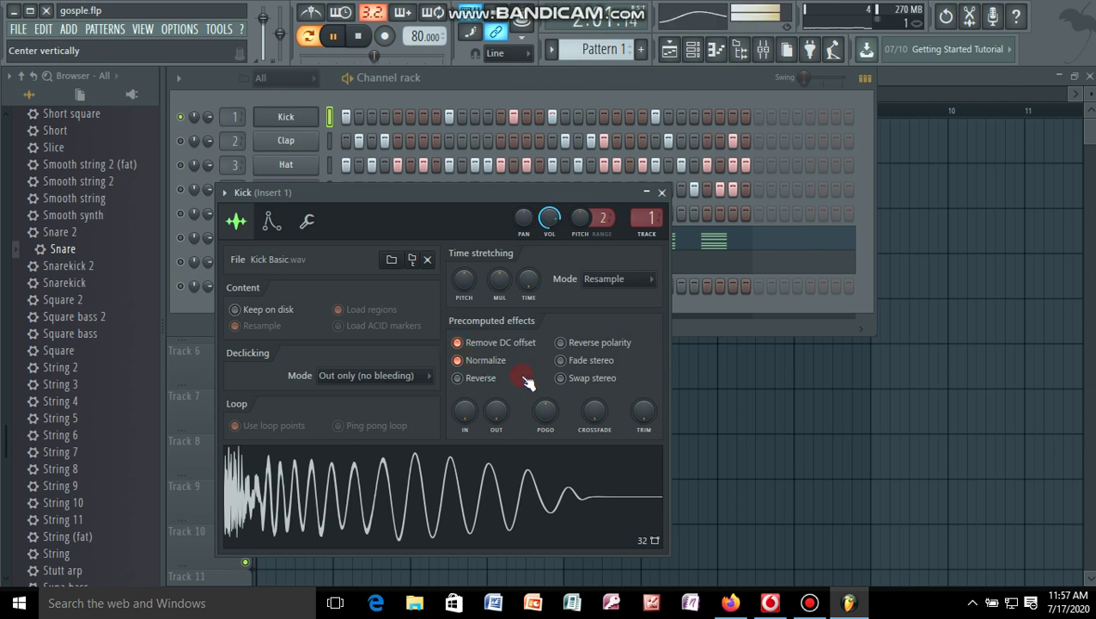
click(561, 378)
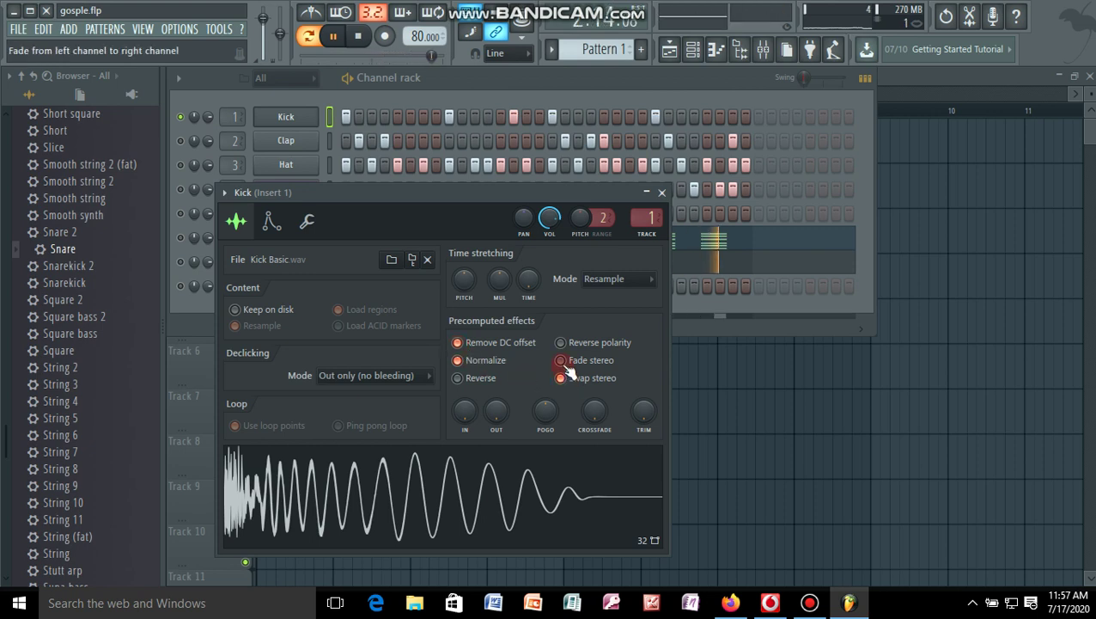
click(561, 360)
click(561, 342)
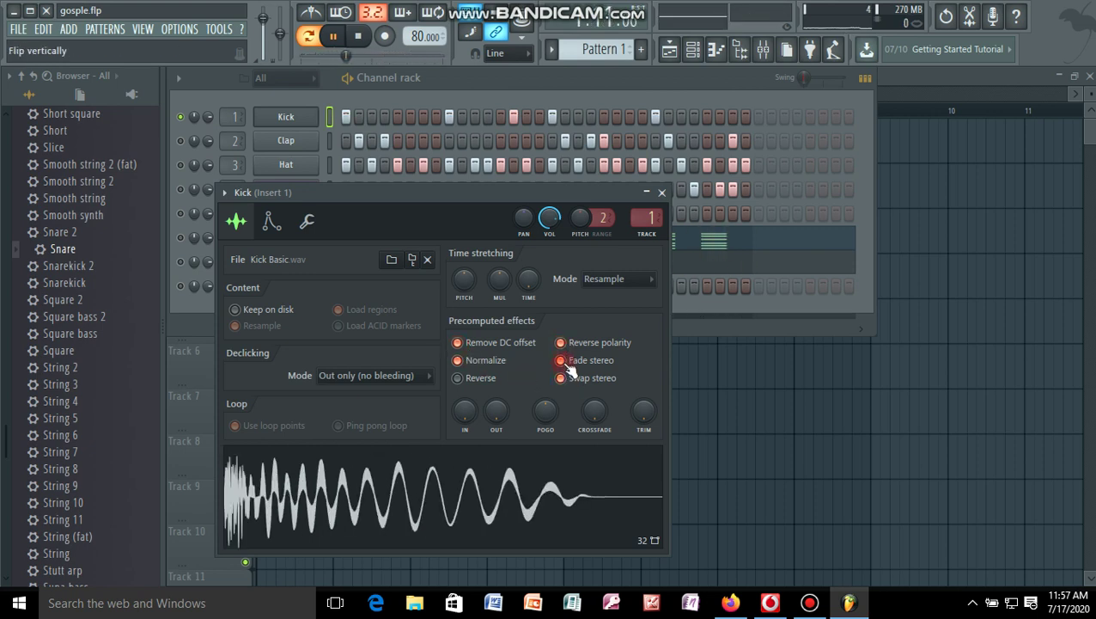
Switch off Fade stereo for the Kick sample and try toggling its Swap stereo and Reverse effects
click(561, 378)
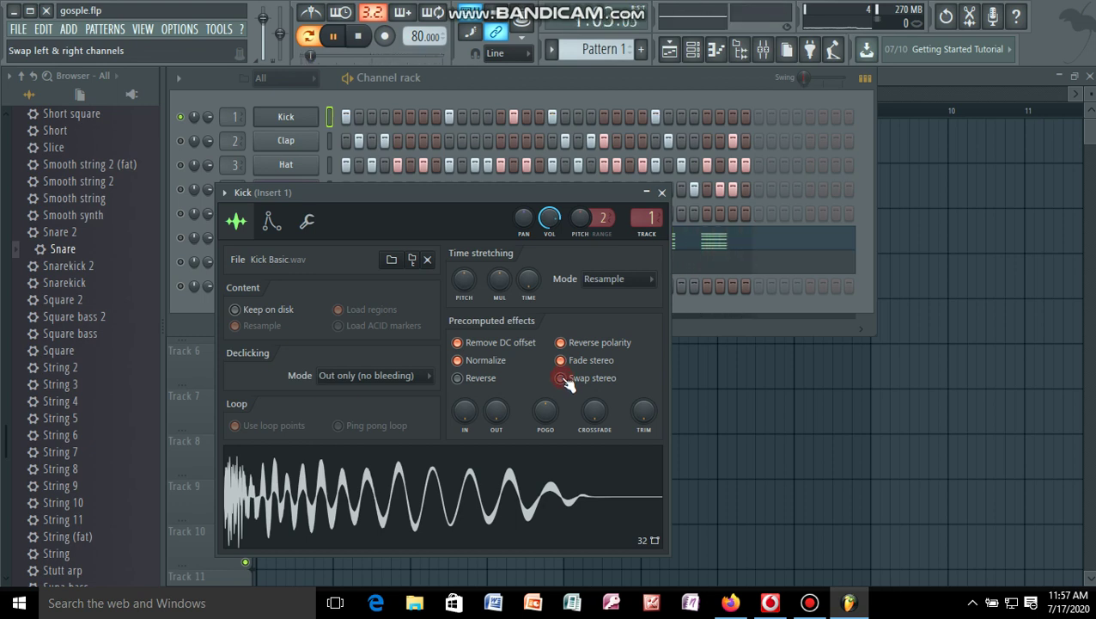
click(561, 378)
click(561, 360)
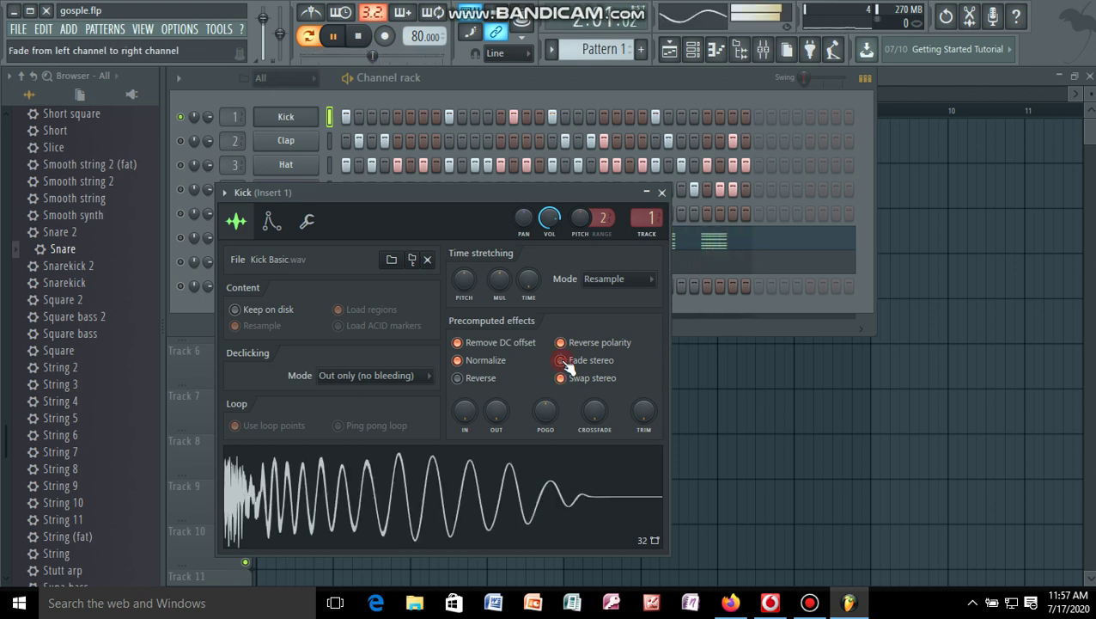
click(457, 378)
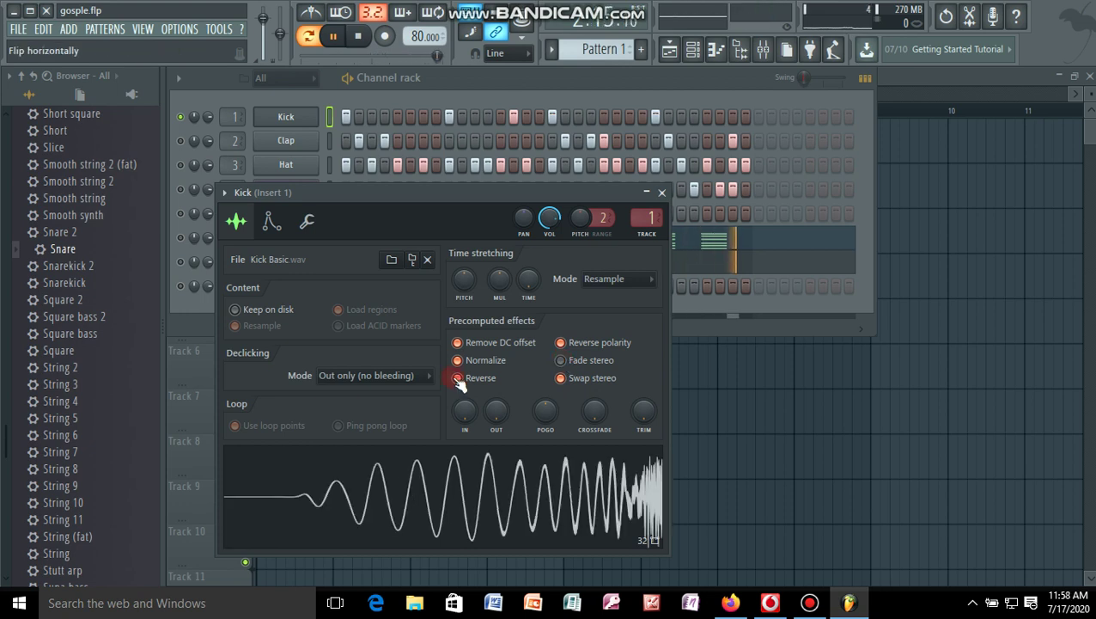
click(457, 378)
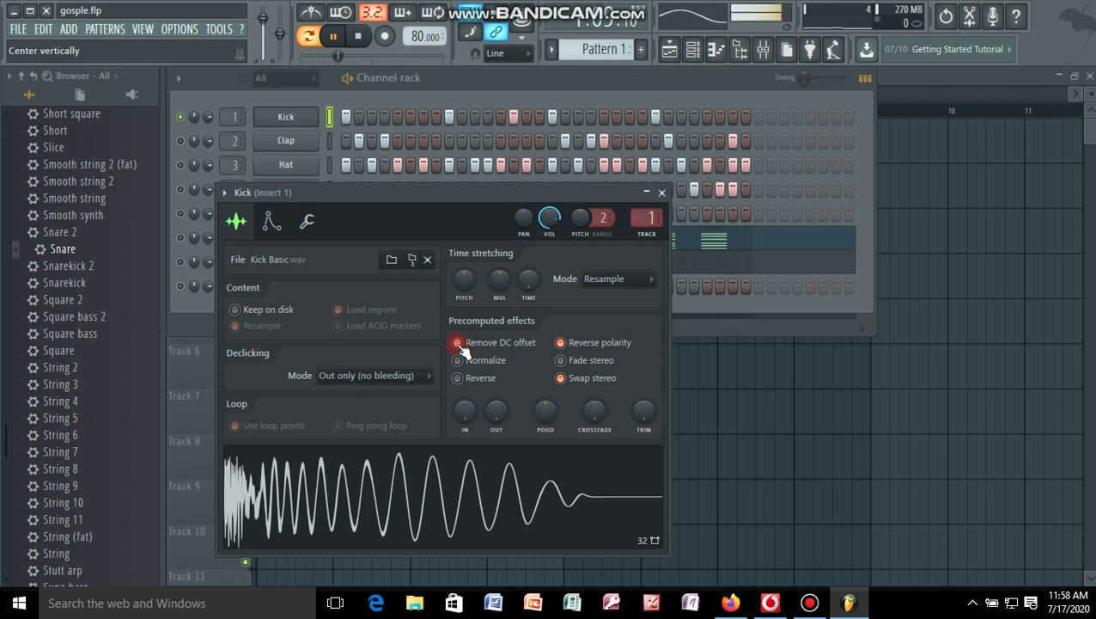
Adjust the Kick's Mod X and Mod Y filter controls and enable Add to key for its root note
click(270, 225)
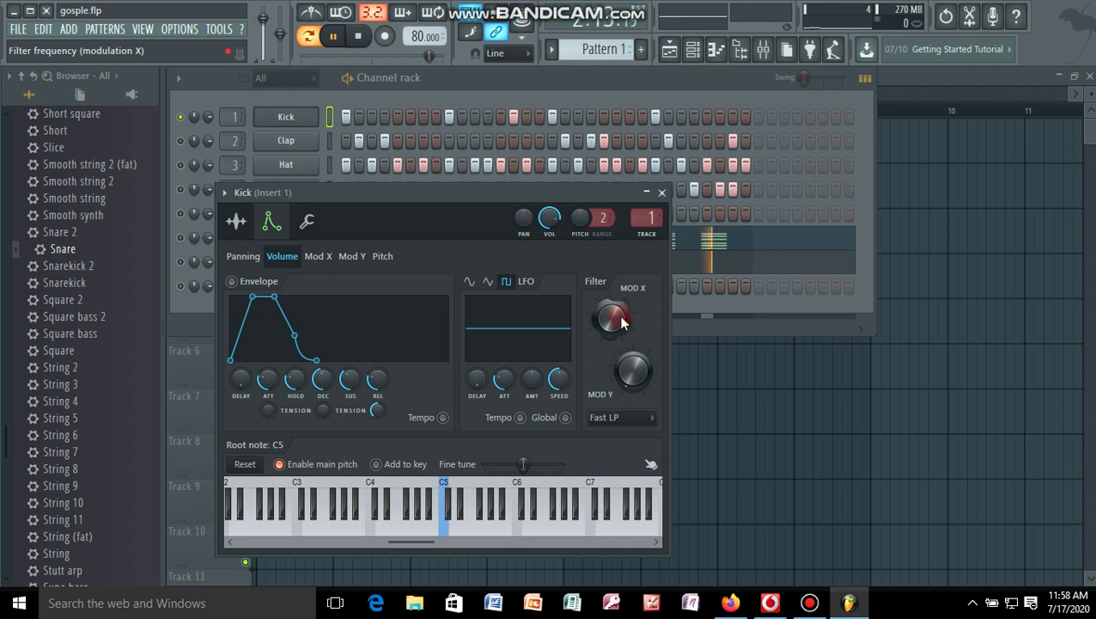
drag(623, 389, 622, 385)
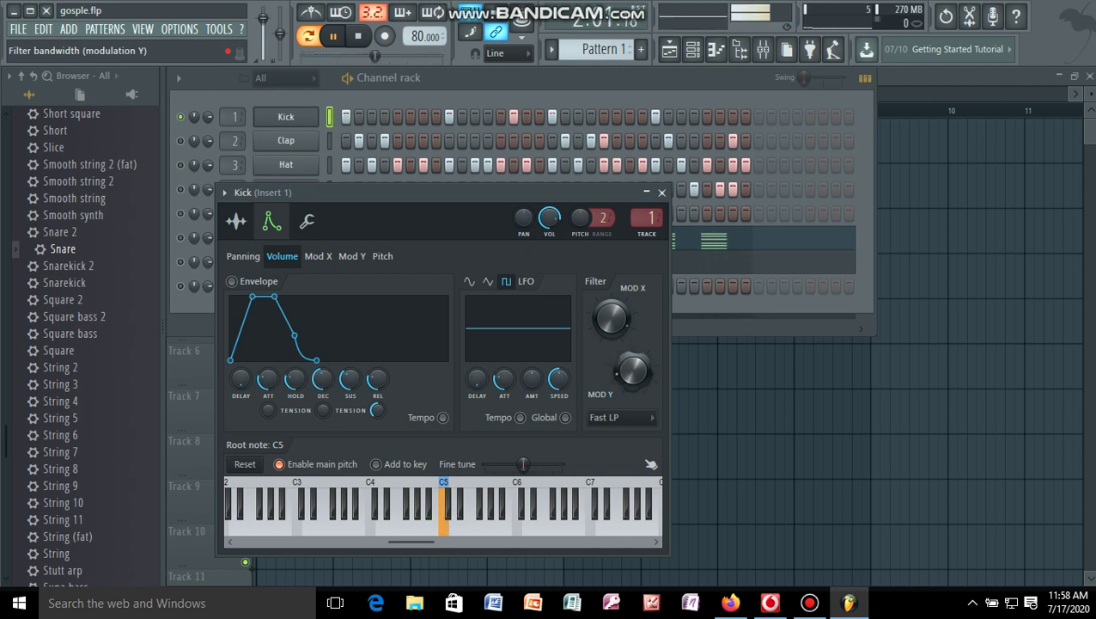
drag(622, 363, 618, 366)
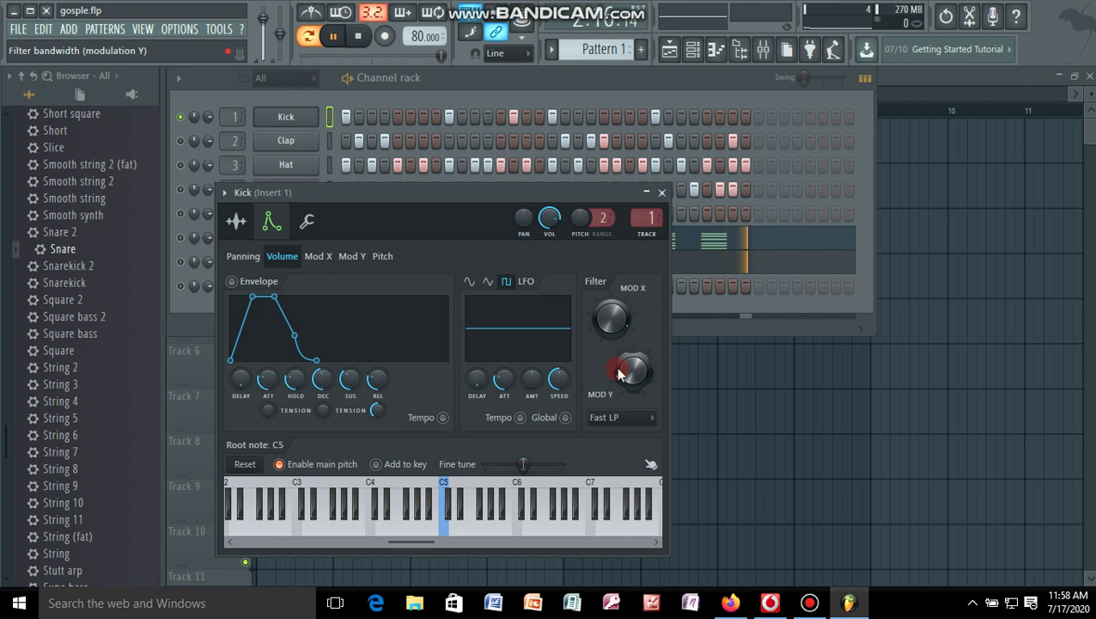
click(249, 259)
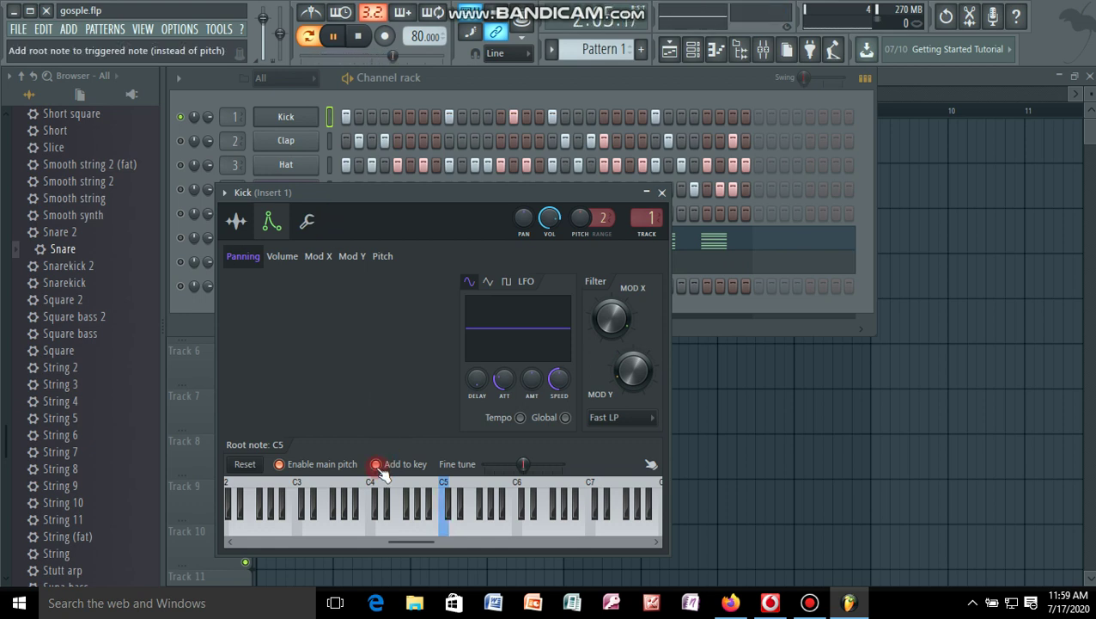
Enable Mono and Porta in the Kick's polyphony settings and set the maximum polyphony to 7
click(309, 226)
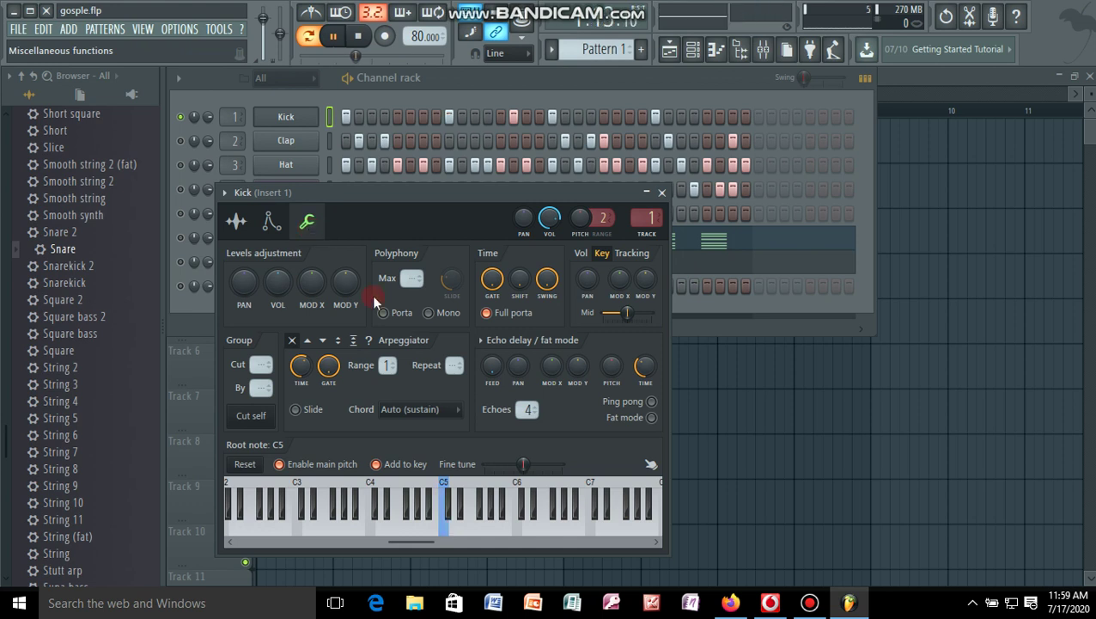
click(429, 313)
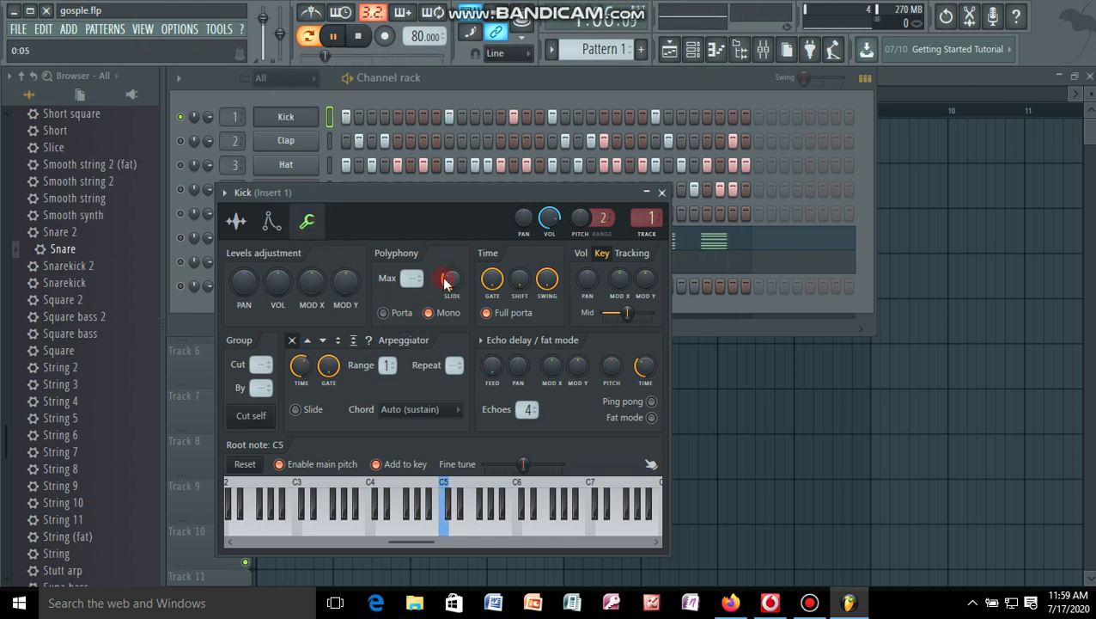
click(384, 312)
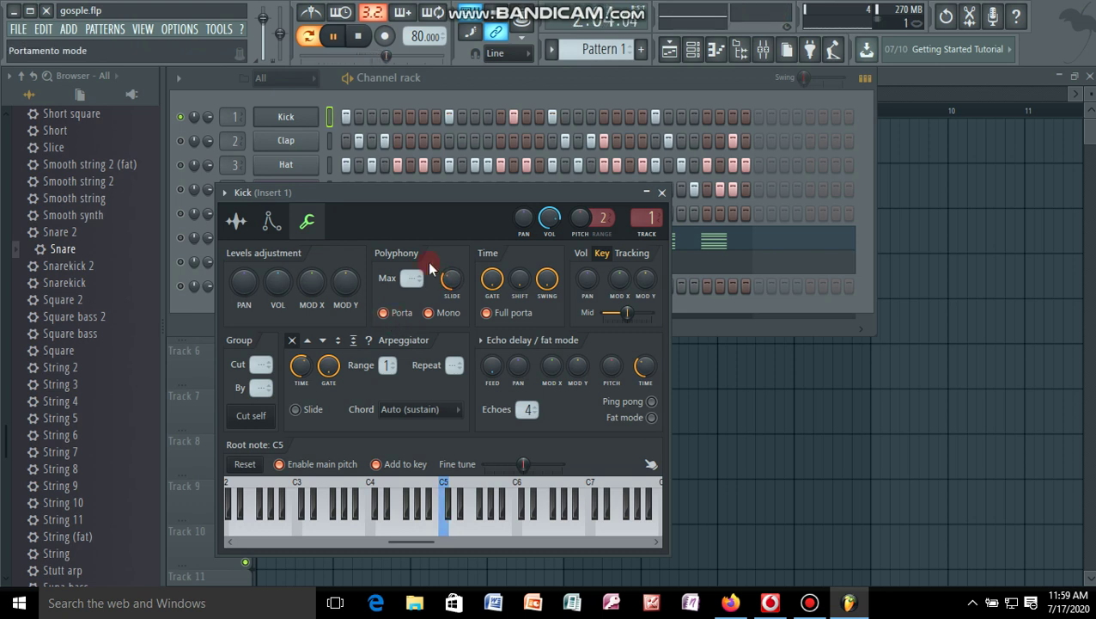
drag(419, 278, 413, 278)
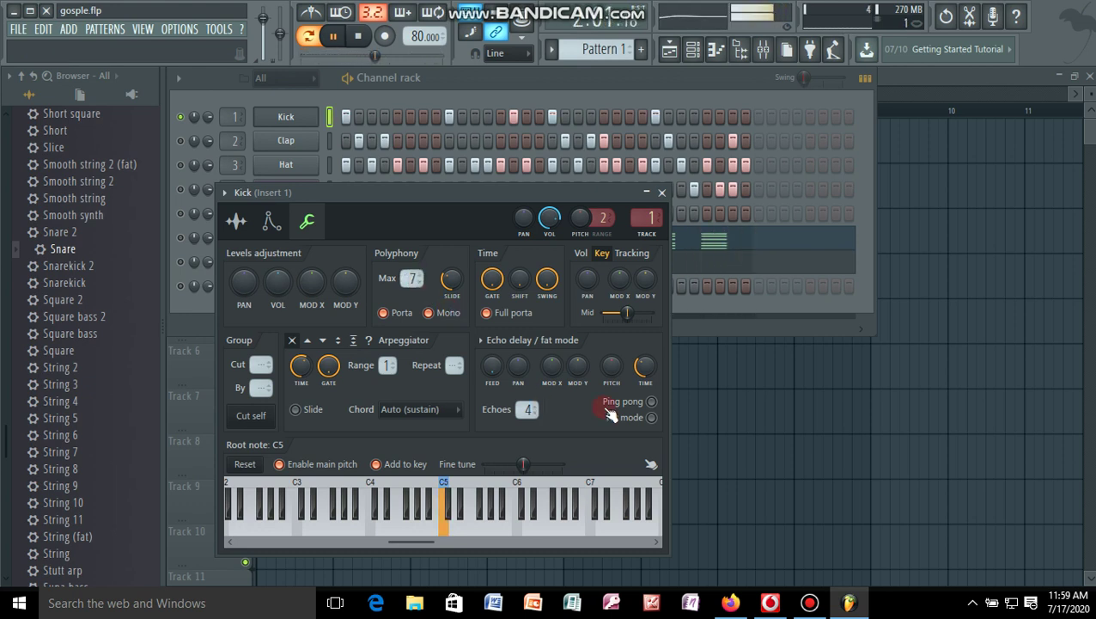
Enable Fat mode and Ping pong for the Kick's echo delay, set maximum polyphony to 4, and close its settings
click(651, 417)
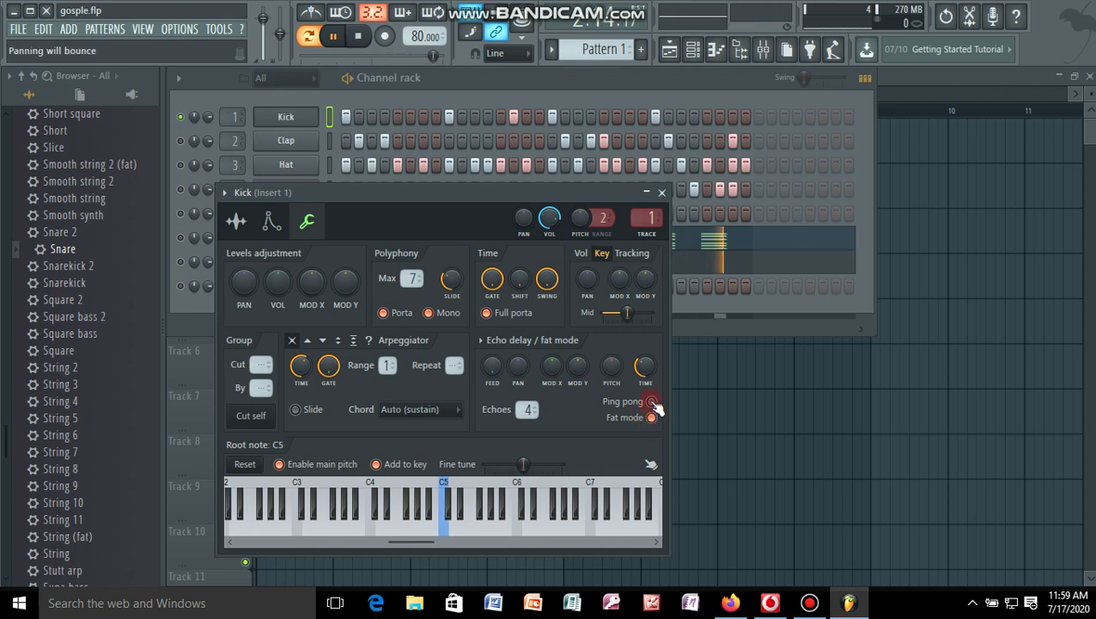
click(652, 402)
click(415, 281)
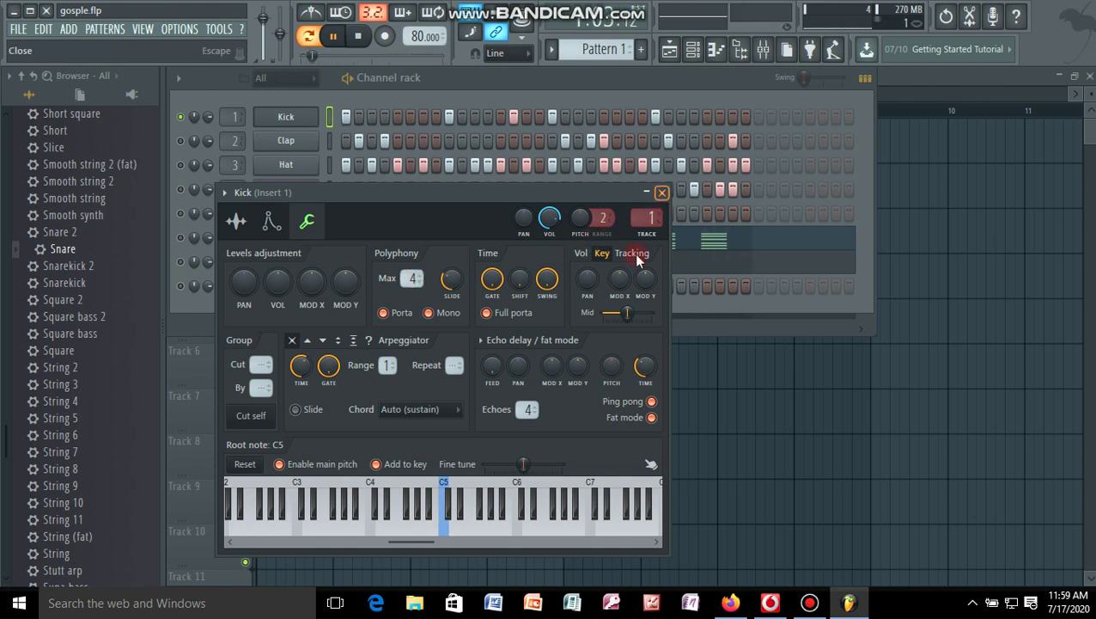
click(662, 192)
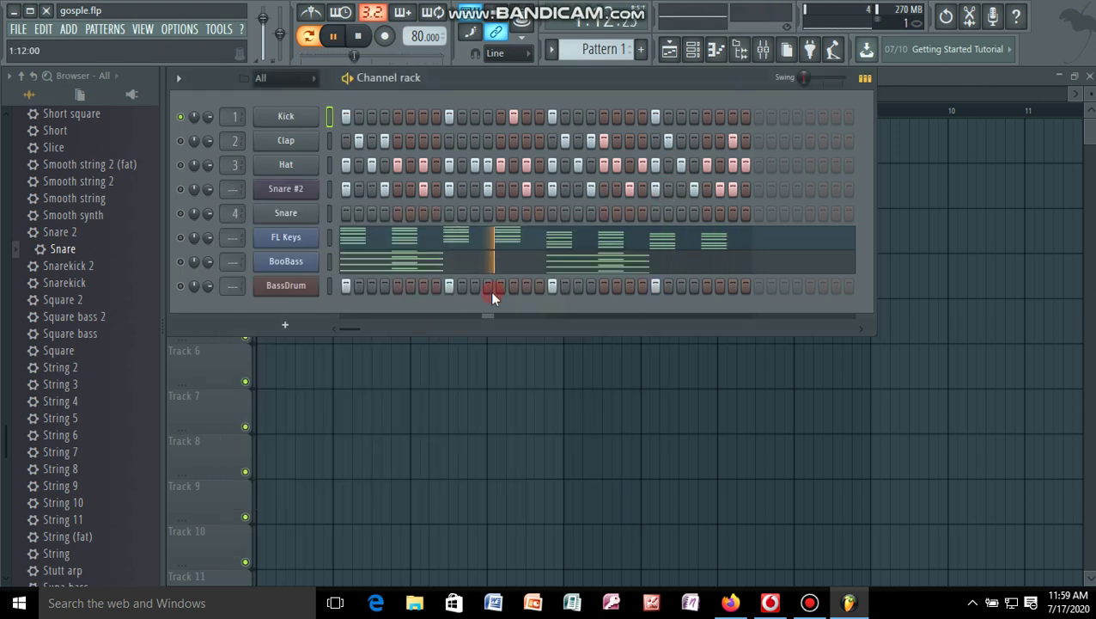
Unmute the Clap channel and enable Remove DC offset, Reverse polarity, Fade stereo and Swap stereo for its sample
click(181, 141)
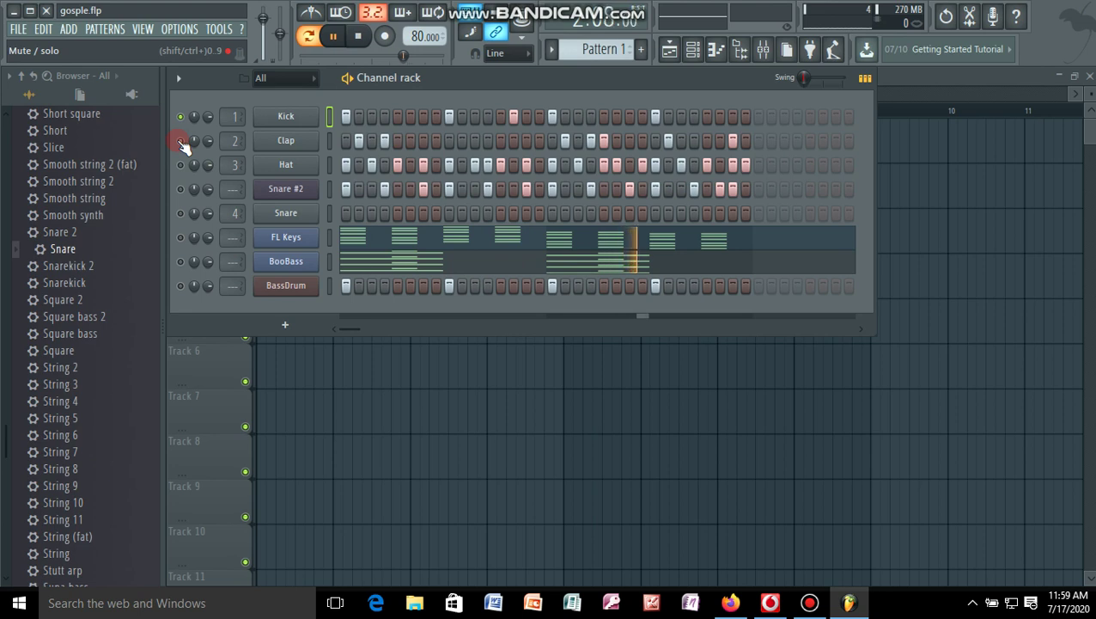
click(288, 144)
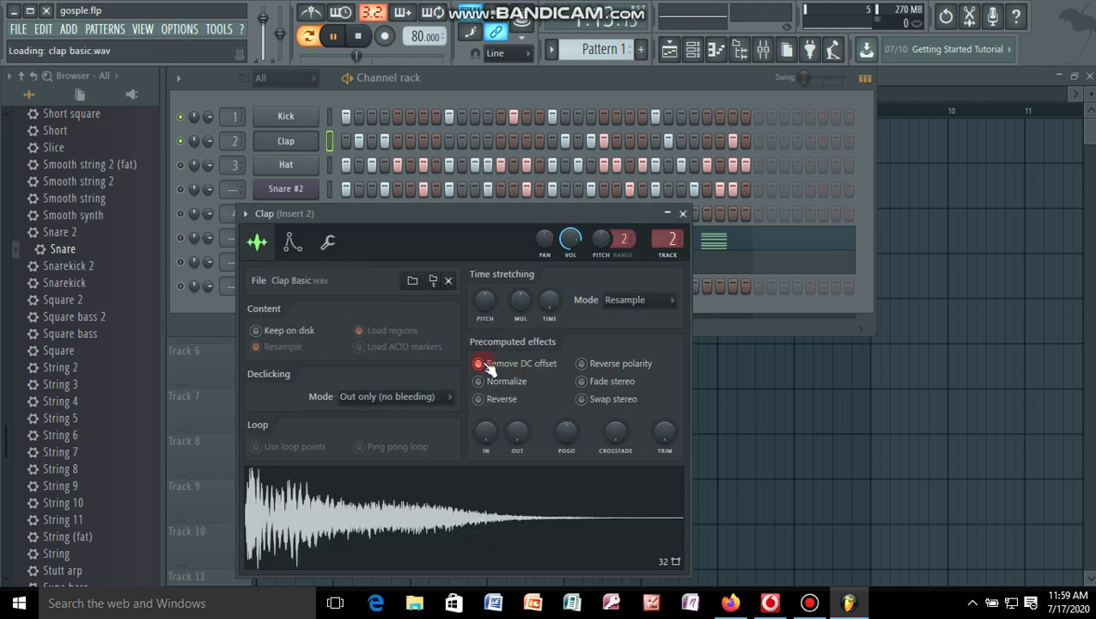
click(583, 365)
click(584, 383)
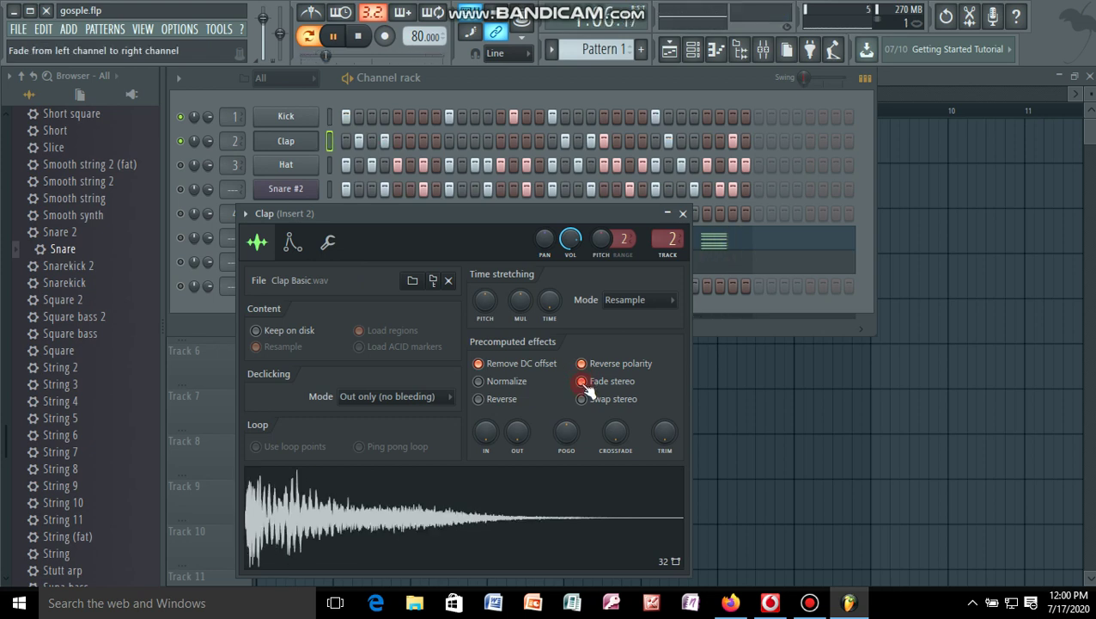
click(584, 400)
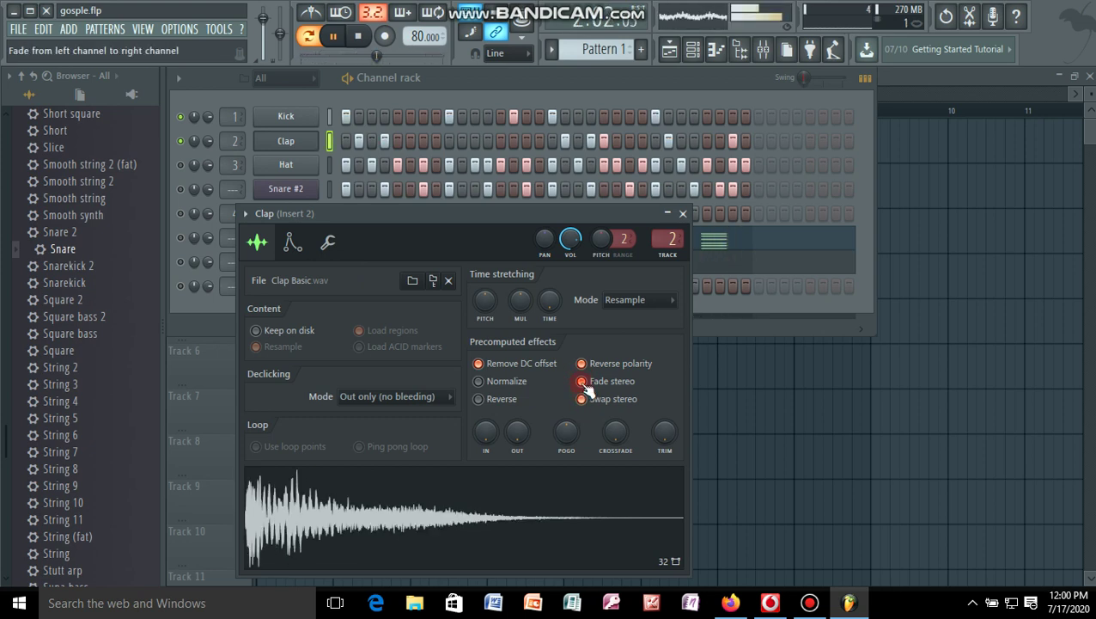
Switch off Fade stereo and enable Normalize for the Clap sample, try its Reverse effect, and close its settings
click(584, 383)
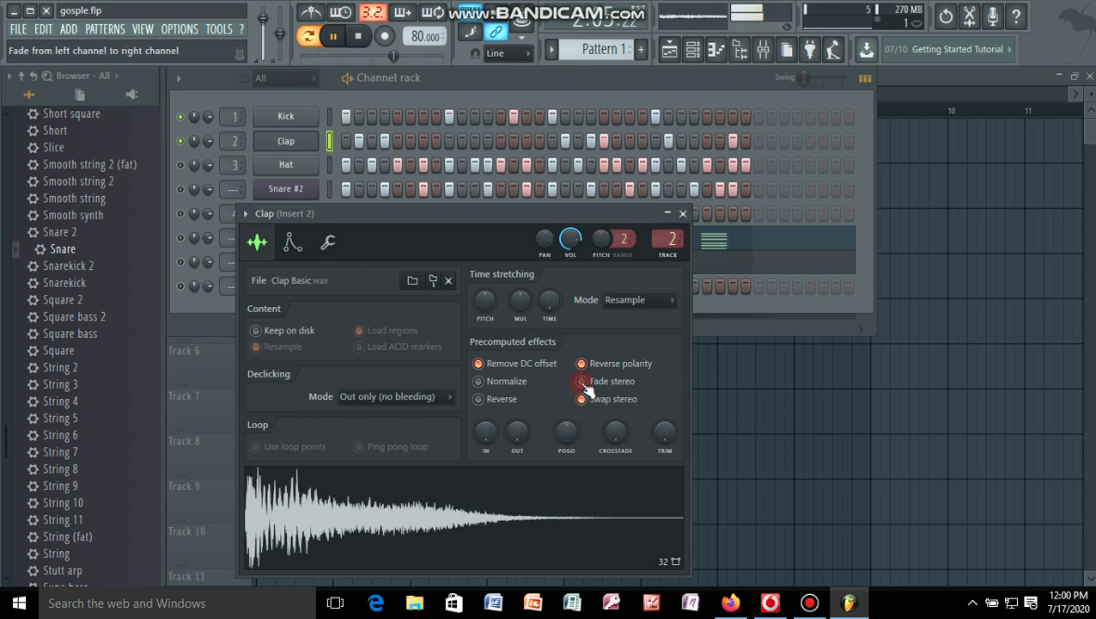
click(483, 401)
click(483, 401)
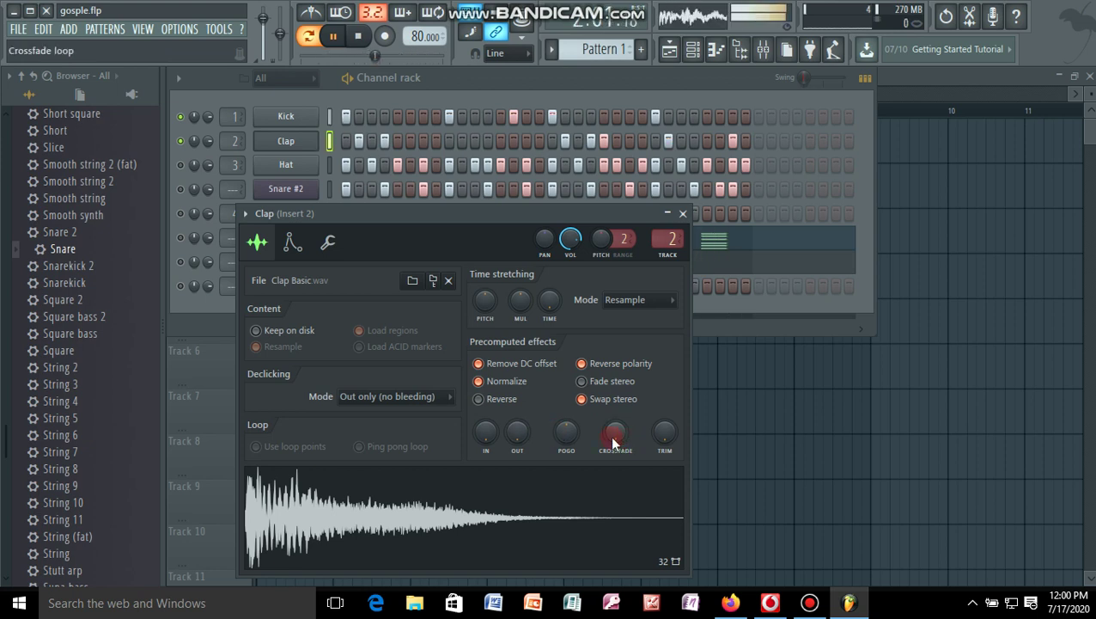
click(683, 213)
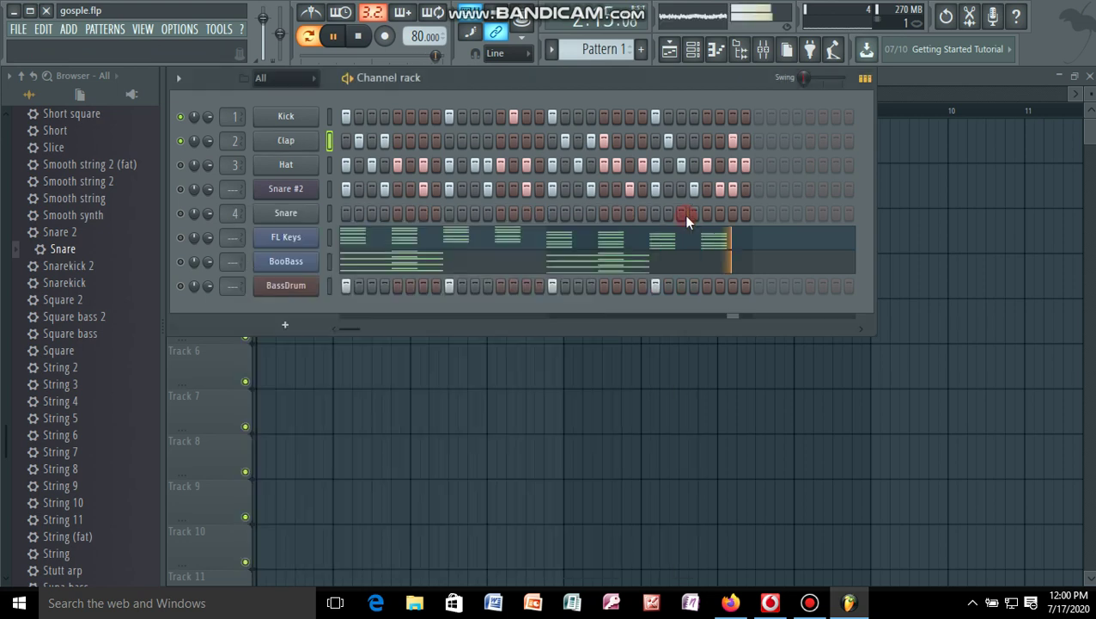
Adjust the channel volumes of Clap and Hat in the channel rack
drag(206, 191, 205, 210)
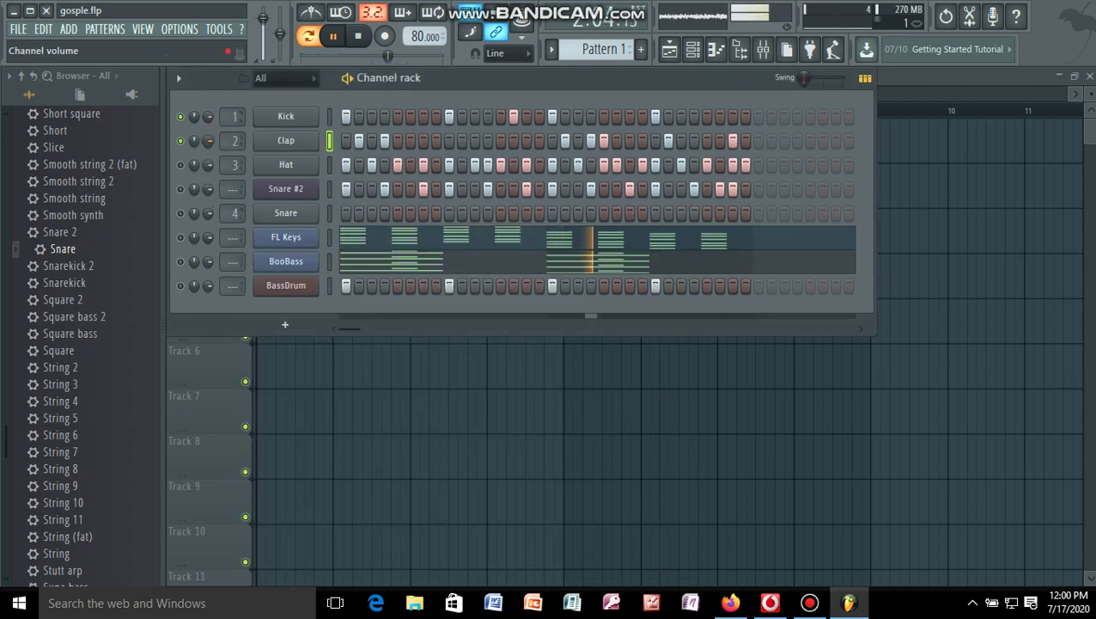
drag(208, 140, 211, 146)
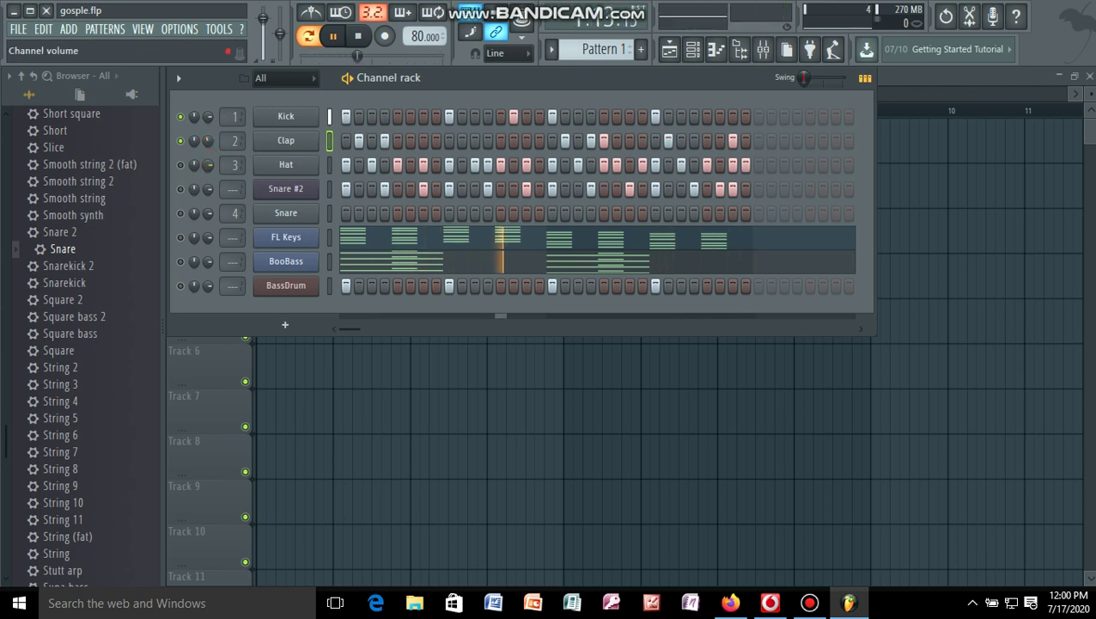
drag(209, 161, 208, 165)
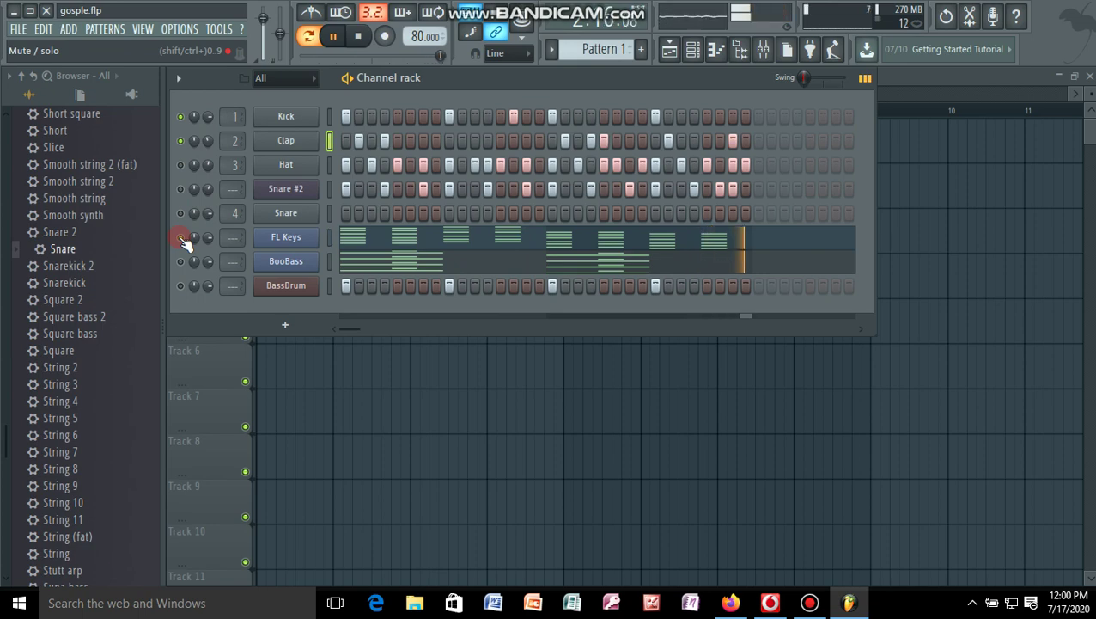
Unmute the FL Keys channel and open its notes in the piano roll to view the lower chord notes
click(375, 238)
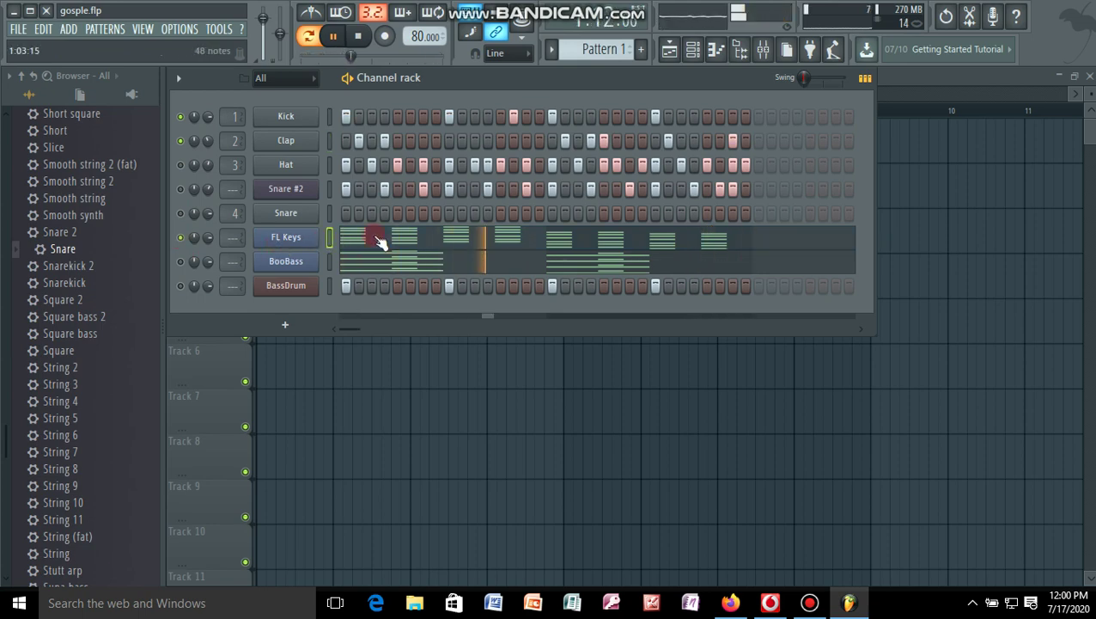
click(376, 239)
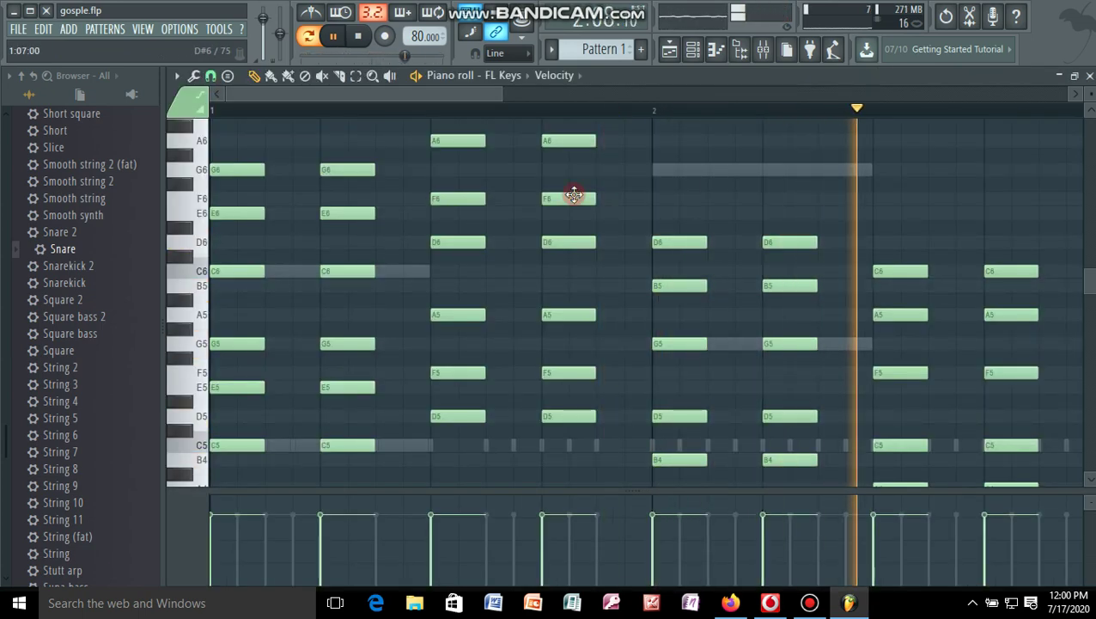
scroll(1090, 284, down, 2)
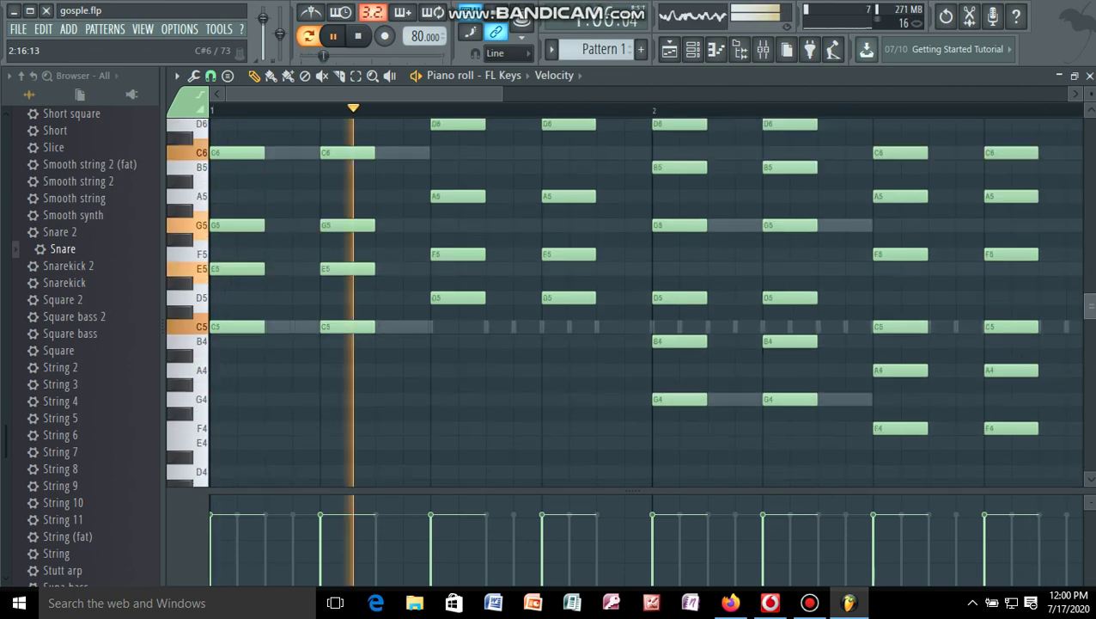
Unmute the BooBass channel and open its notes in the piano roll to view the bass pattern
scroll(1089, 284, up, 2)
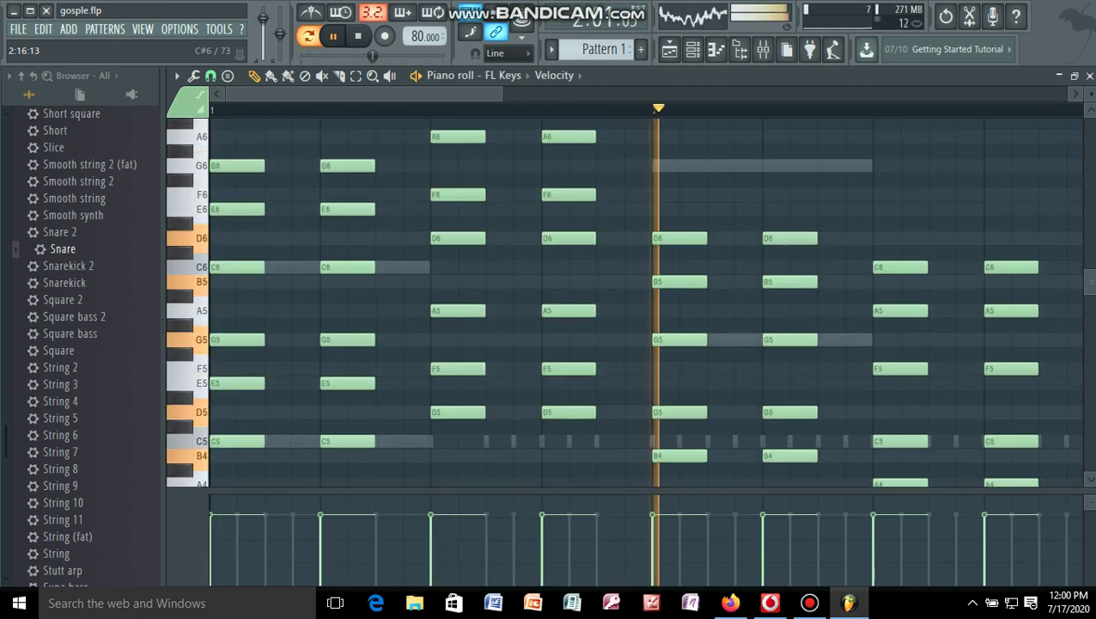
click(693, 51)
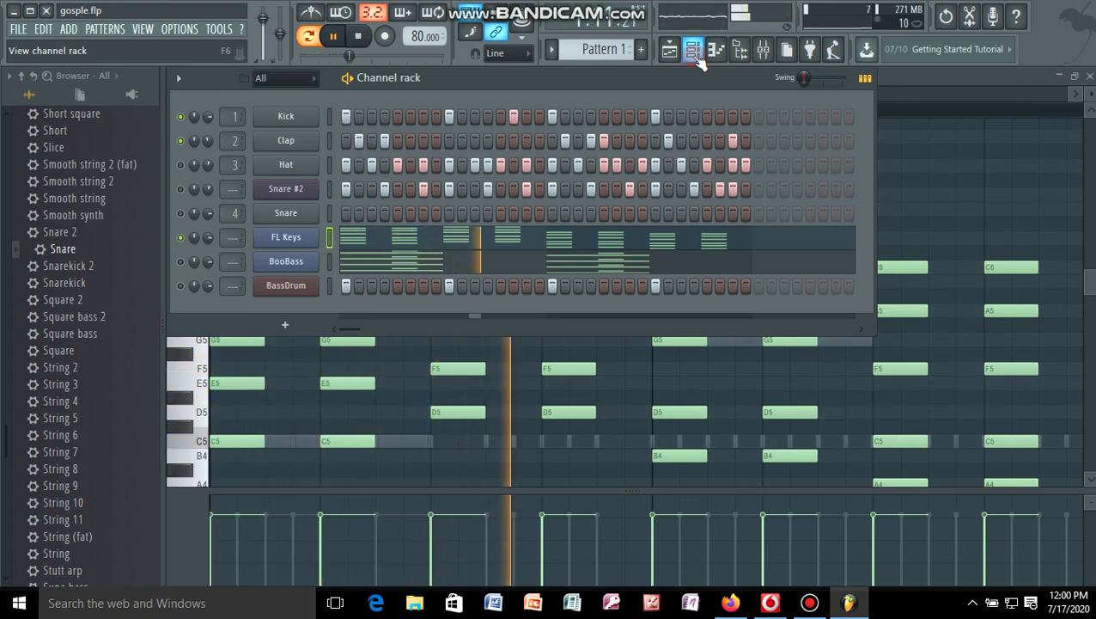
click(180, 262)
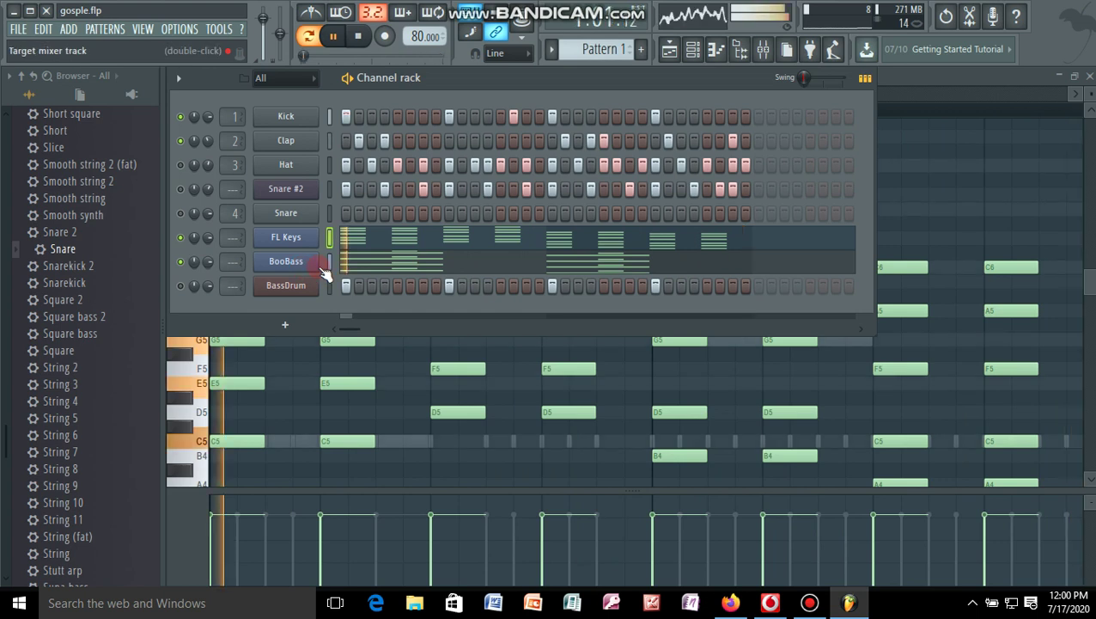
click(365, 269)
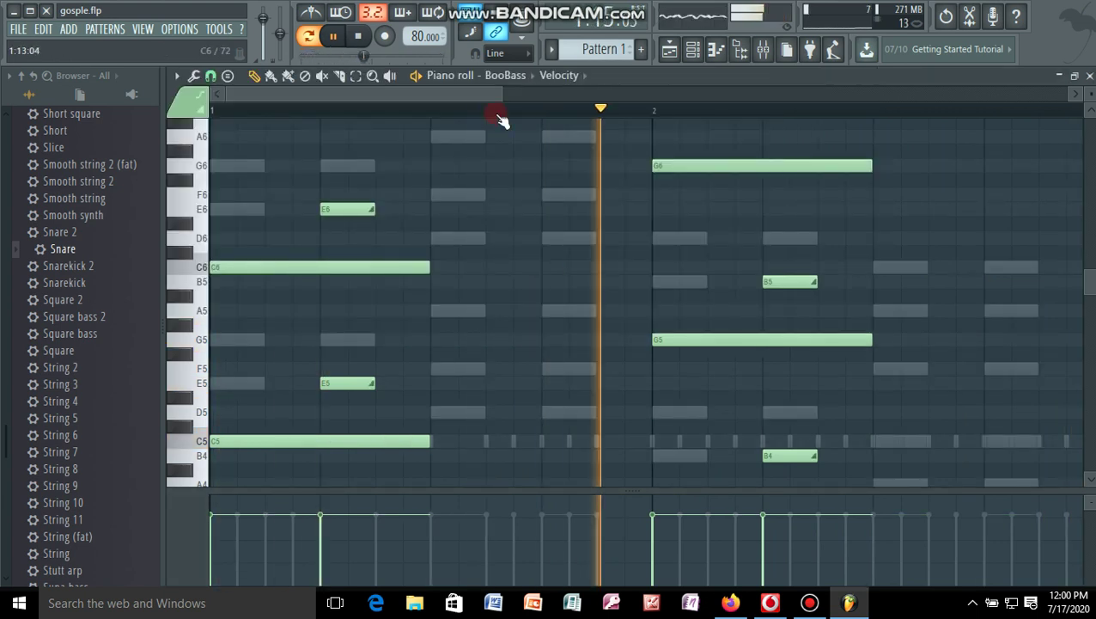
scroll(496, 114, down, 2)
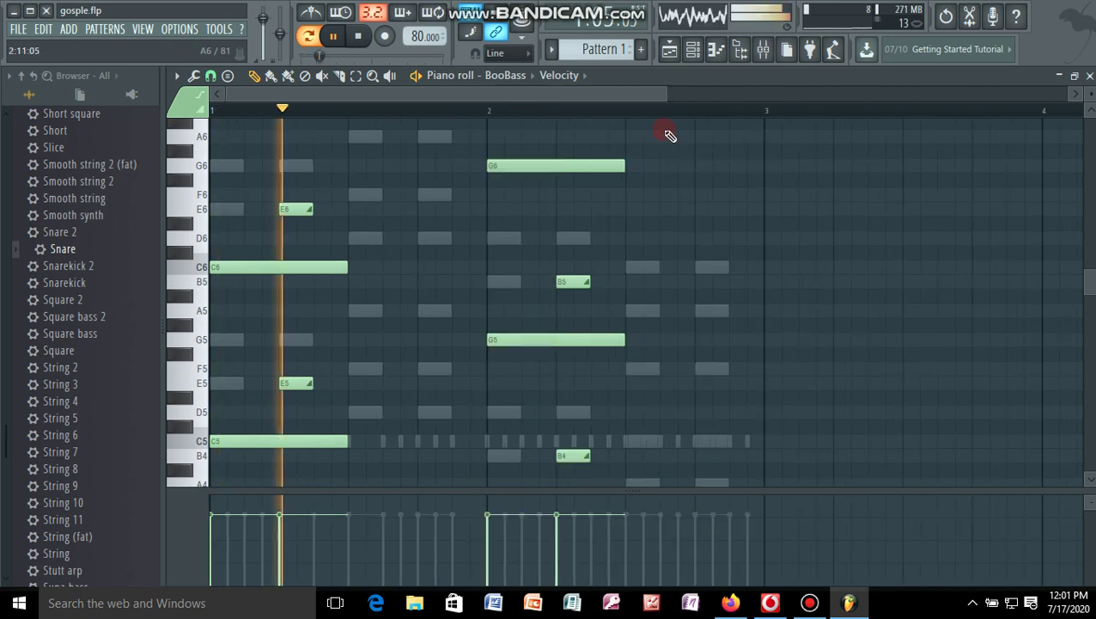
Try adding an F6 and a D6 note in the second half of bar 1 of the BooBass part, and remove both
click(359, 368)
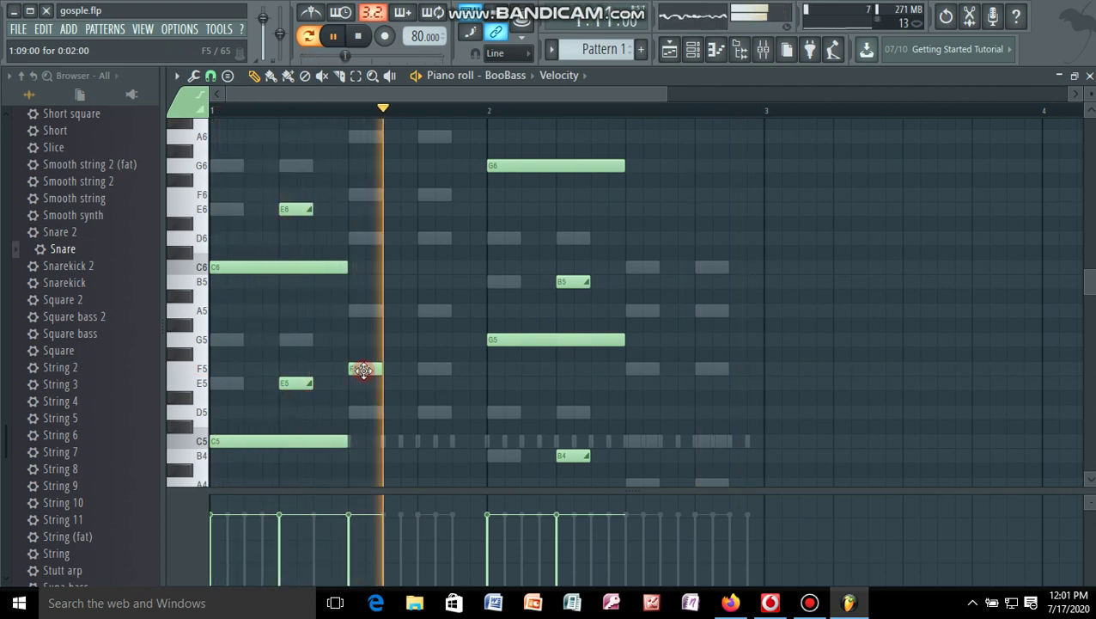
drag(367, 371, 365, 194)
click(421, 238)
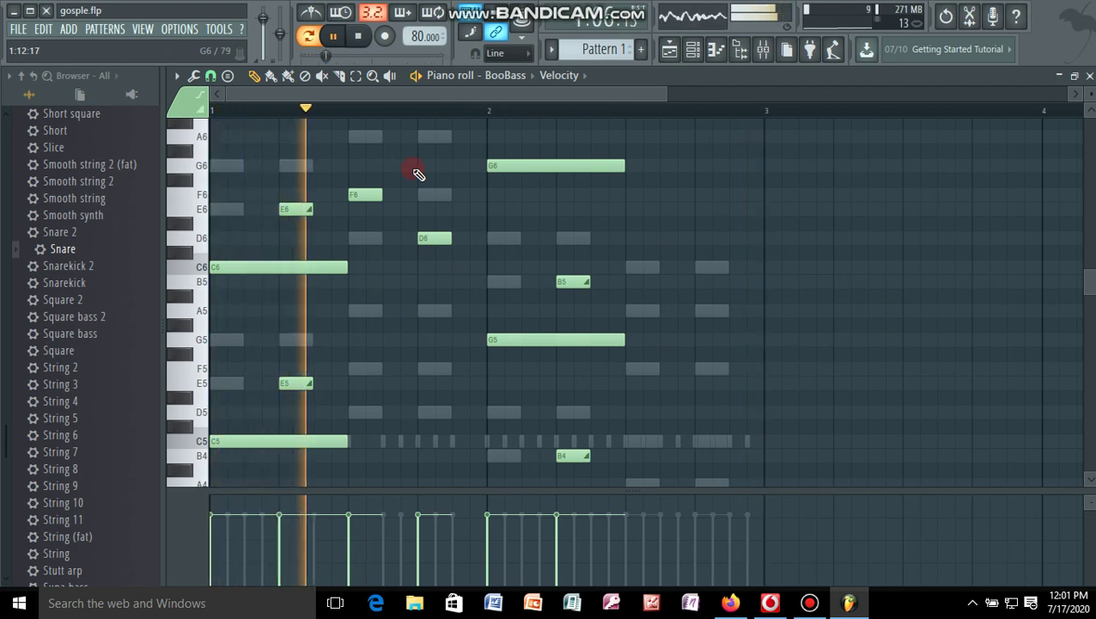
right_click(430, 233)
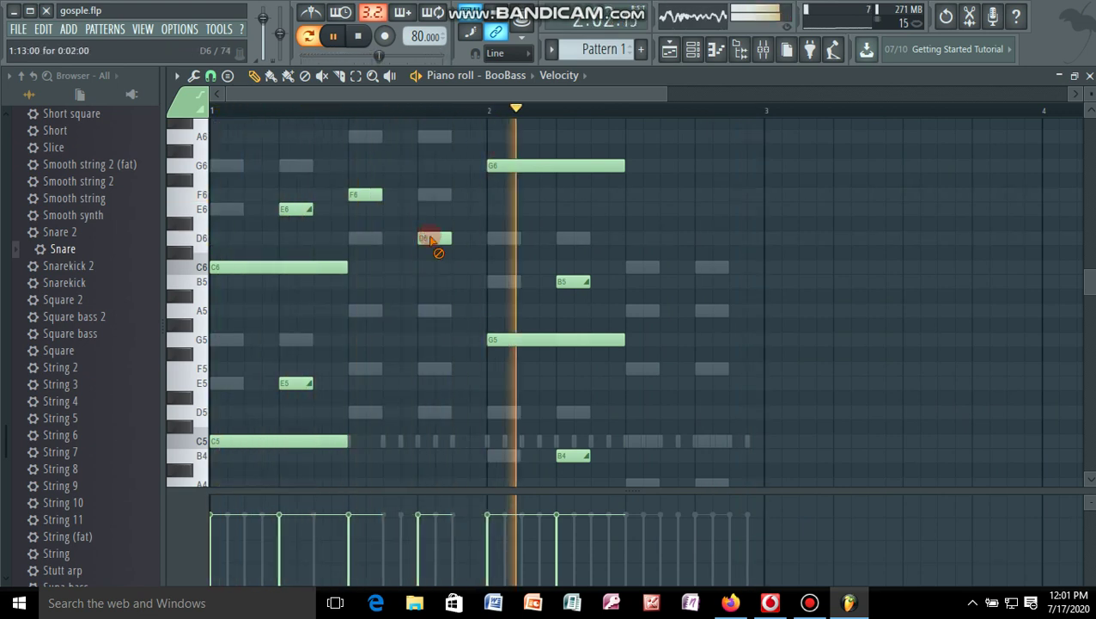
right_click(363, 196)
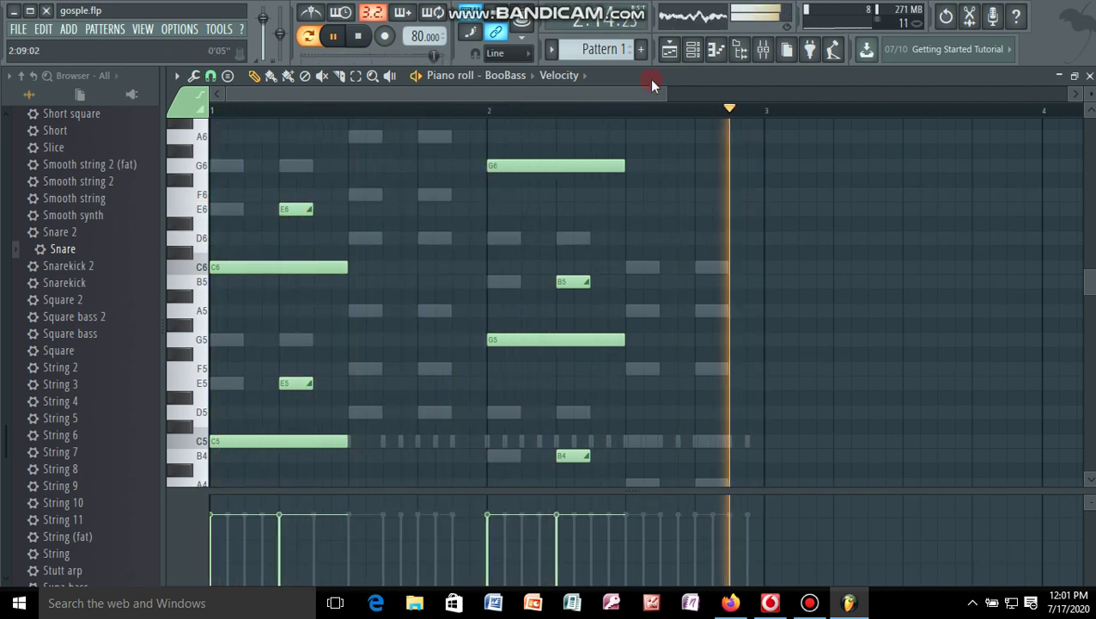
Return to the channel rack and unmute the BassDrum, Hat, Snare #2 and Snare channels
click(694, 54)
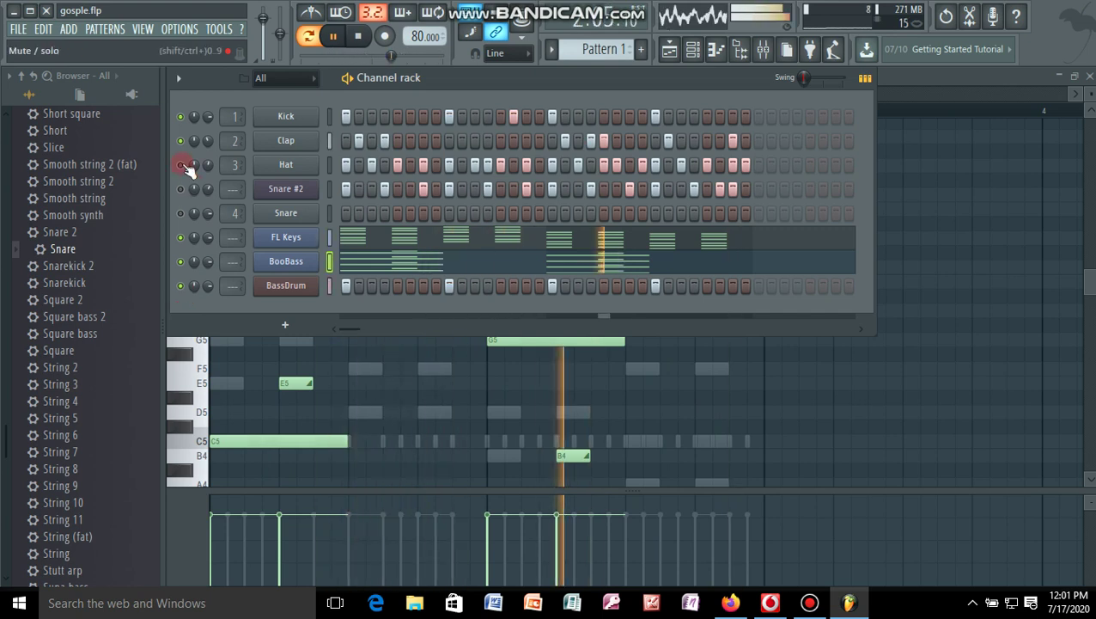
click(180, 188)
click(181, 213)
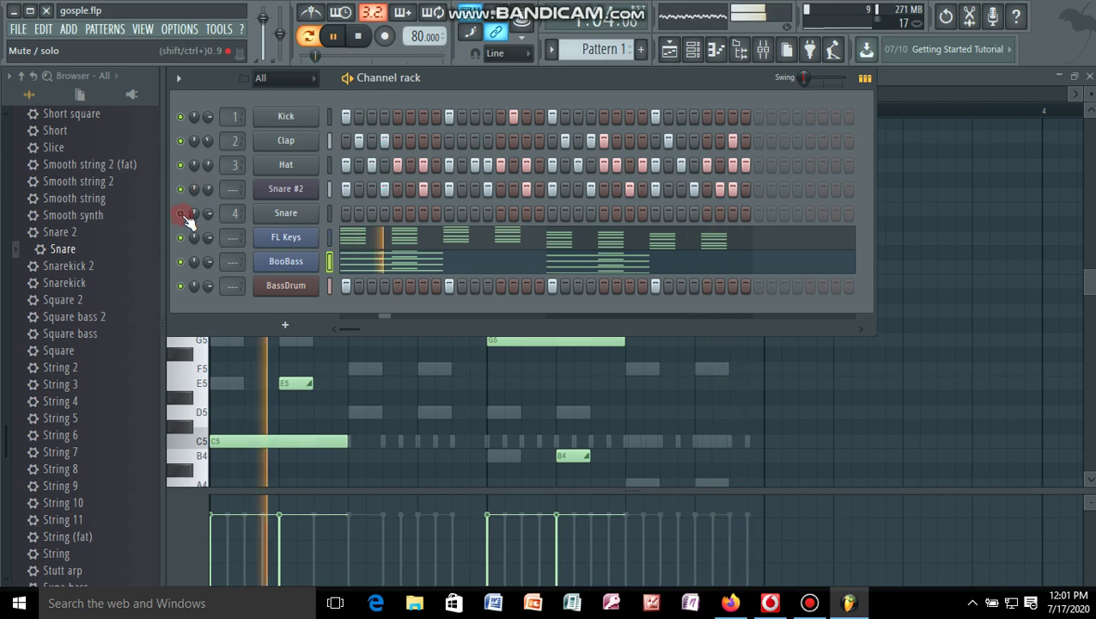
Add a Fruity Granulizer channel to the channel rack
click(282, 325)
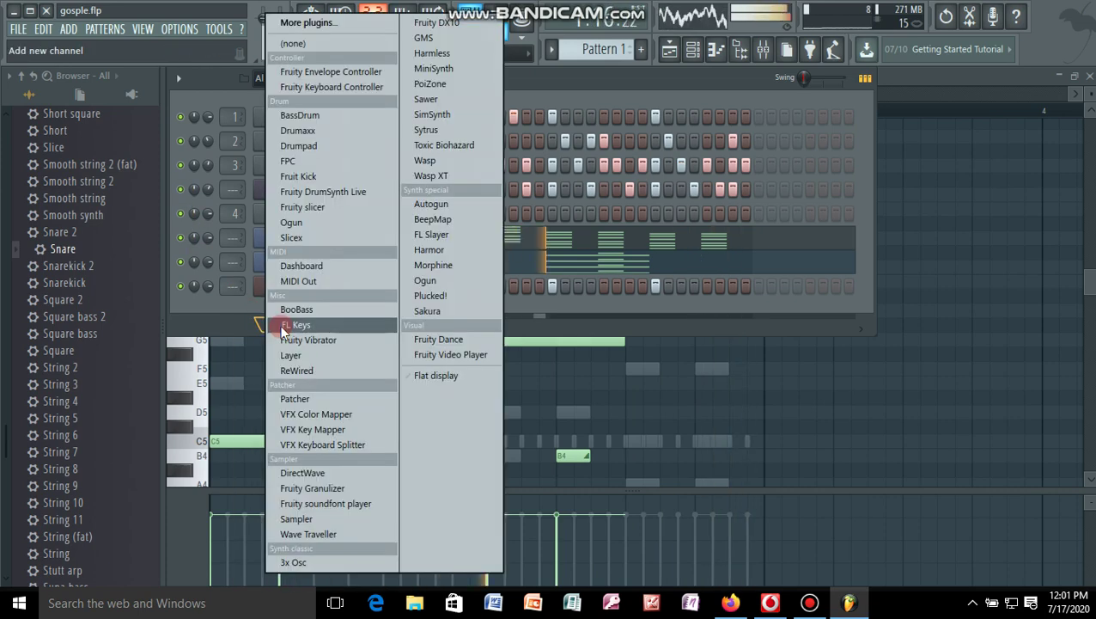
click(347, 489)
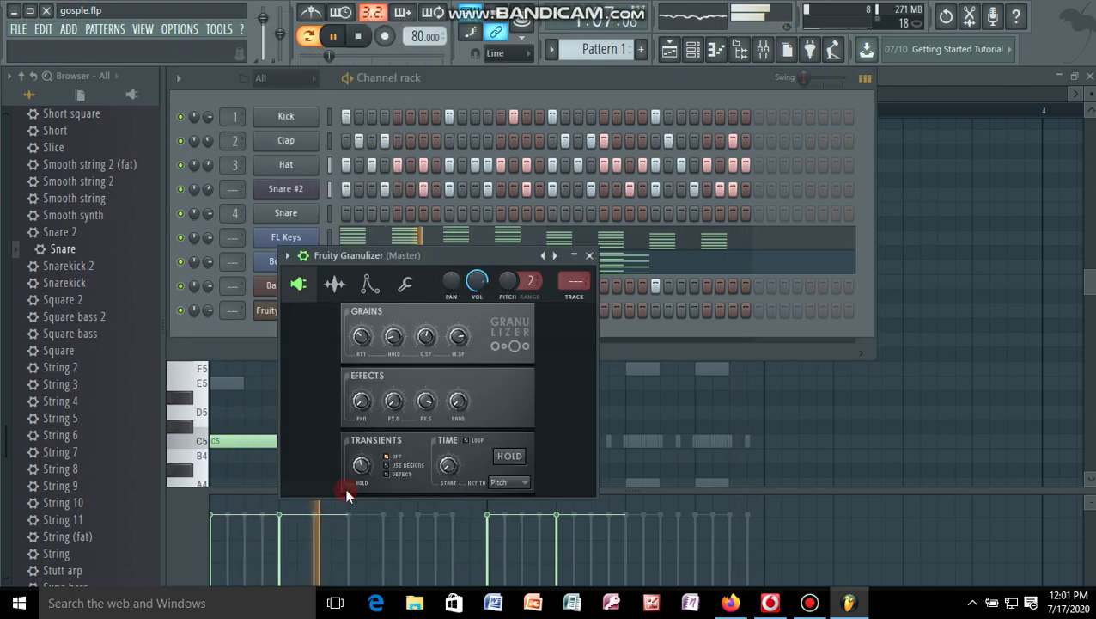
click(491, 348)
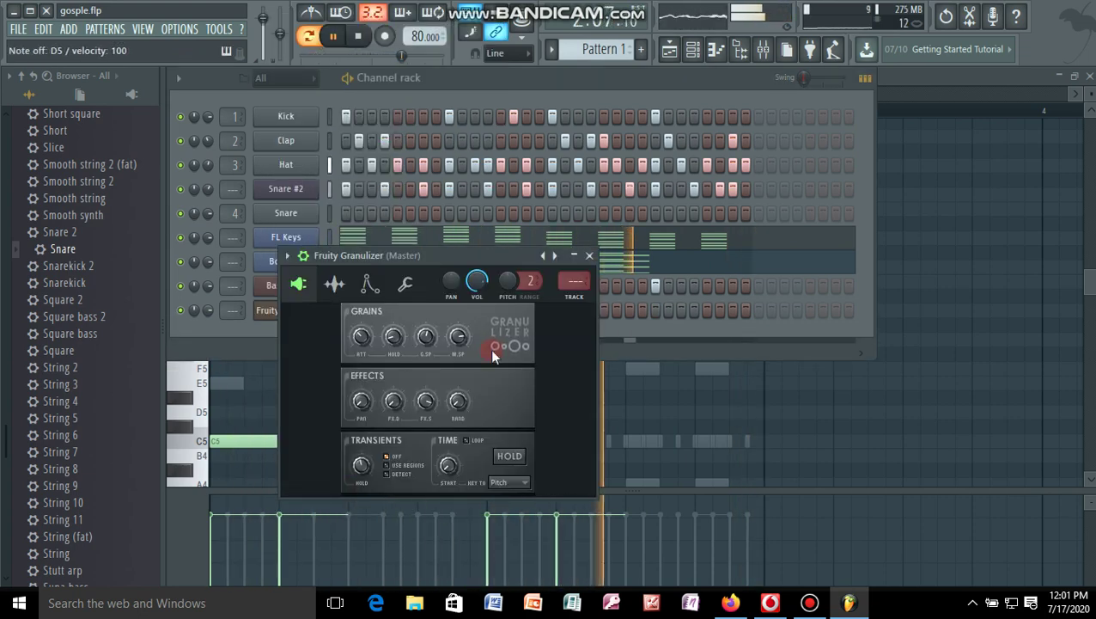
Enable Loop and set Transients to Detect in Fruity Granulizer, try its Hold option, and close its window
click(467, 440)
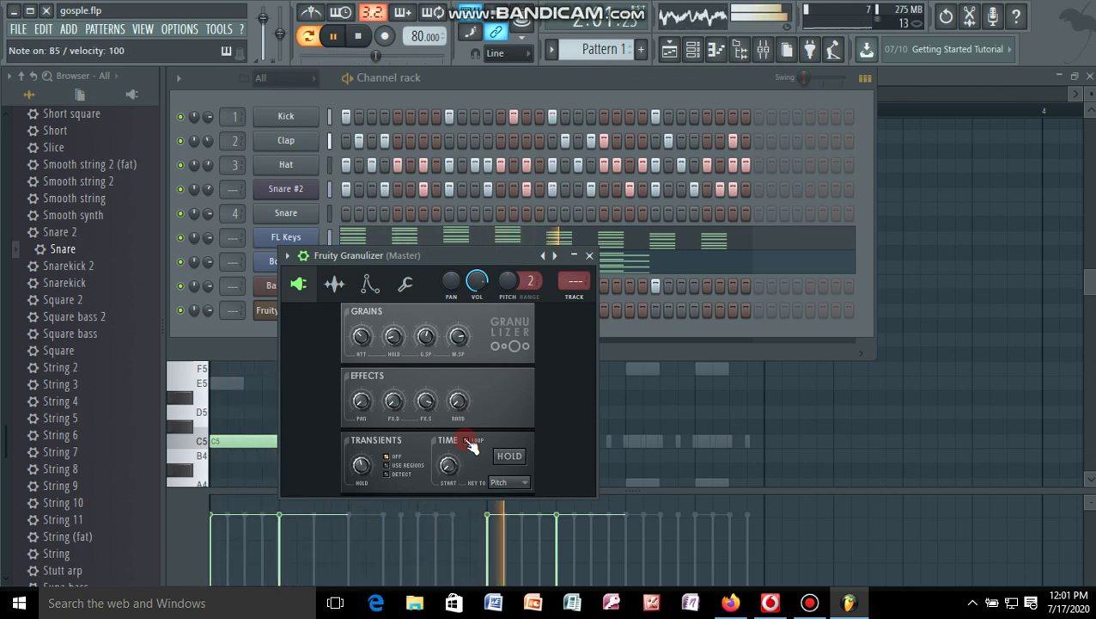
click(388, 465)
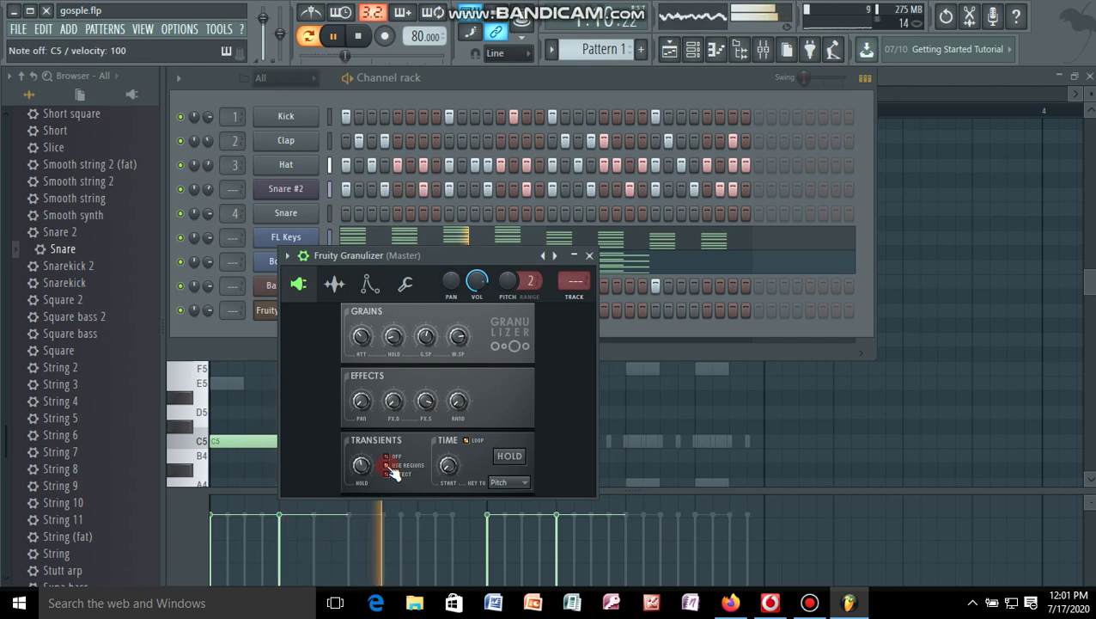
click(388, 474)
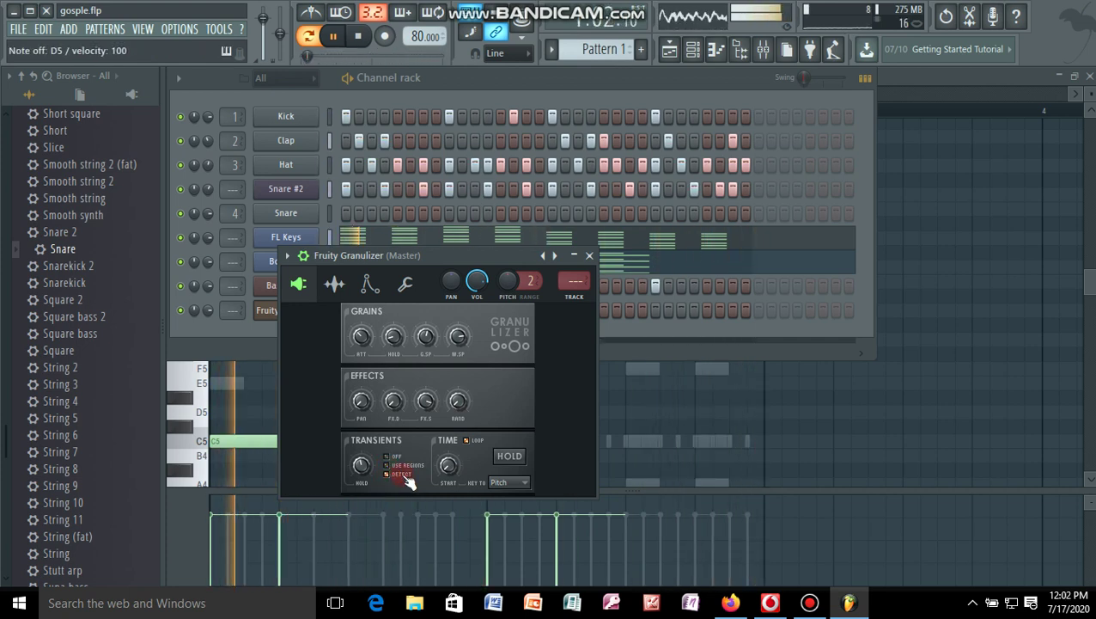
click(515, 459)
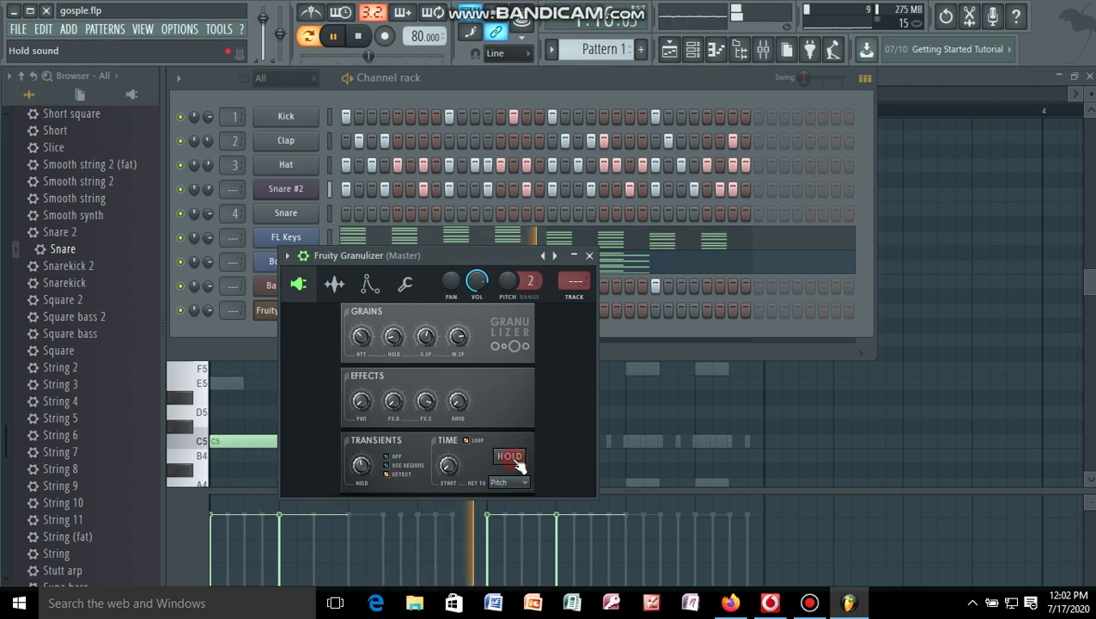
click(516, 460)
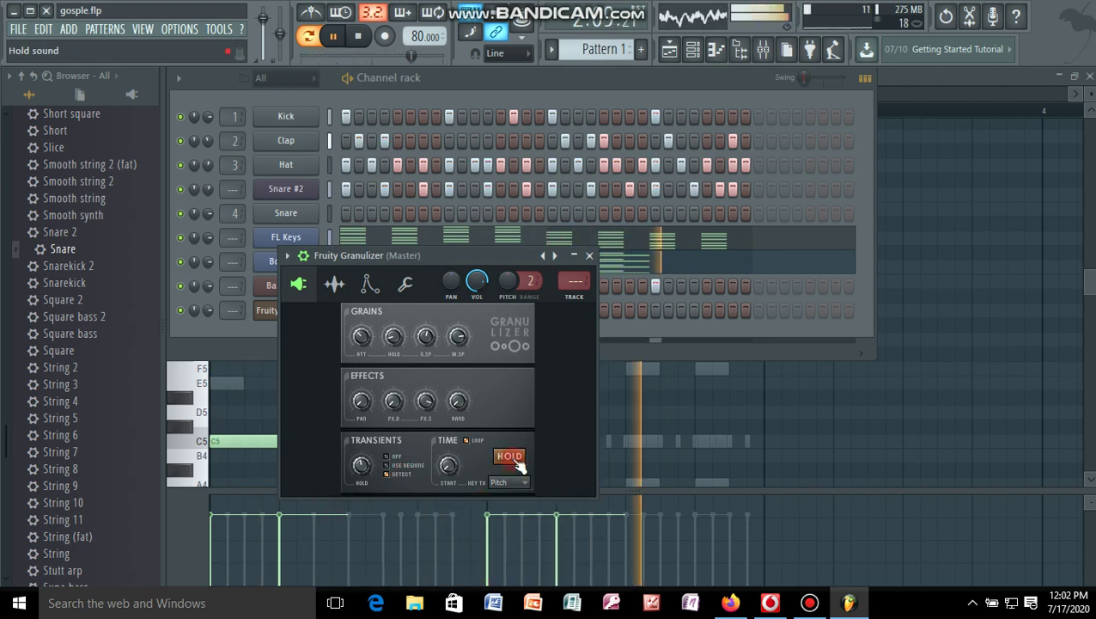
click(589, 256)
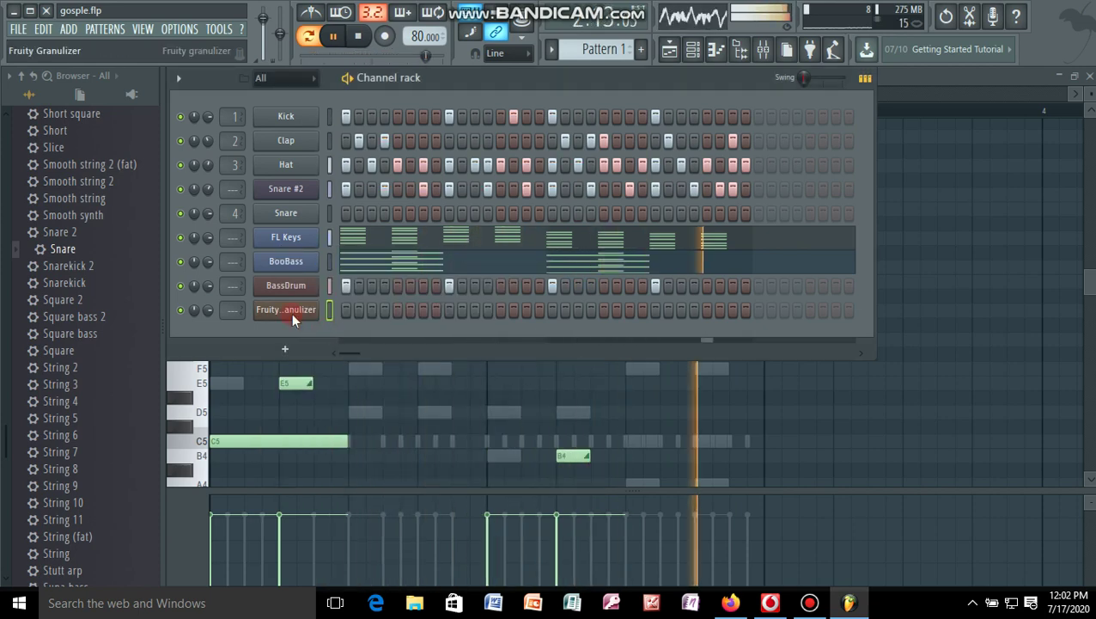
Insert a Morphine channel above Fruity Granulizer, stop playback, and close the Morphine window
right_click(291, 313)
mouse_move(373, 384)
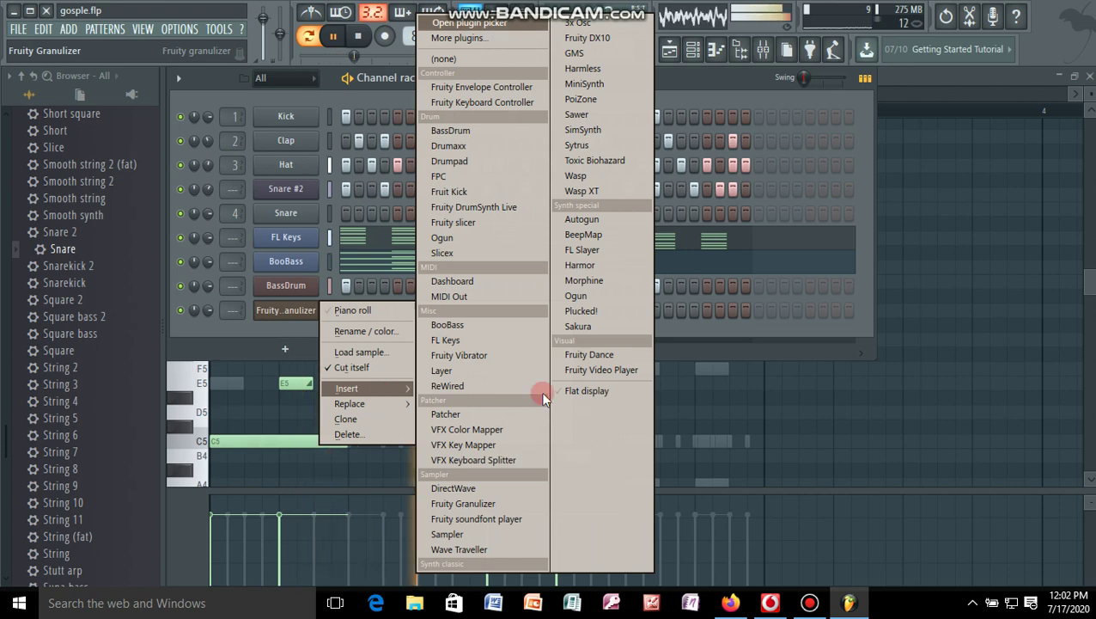
click(598, 278)
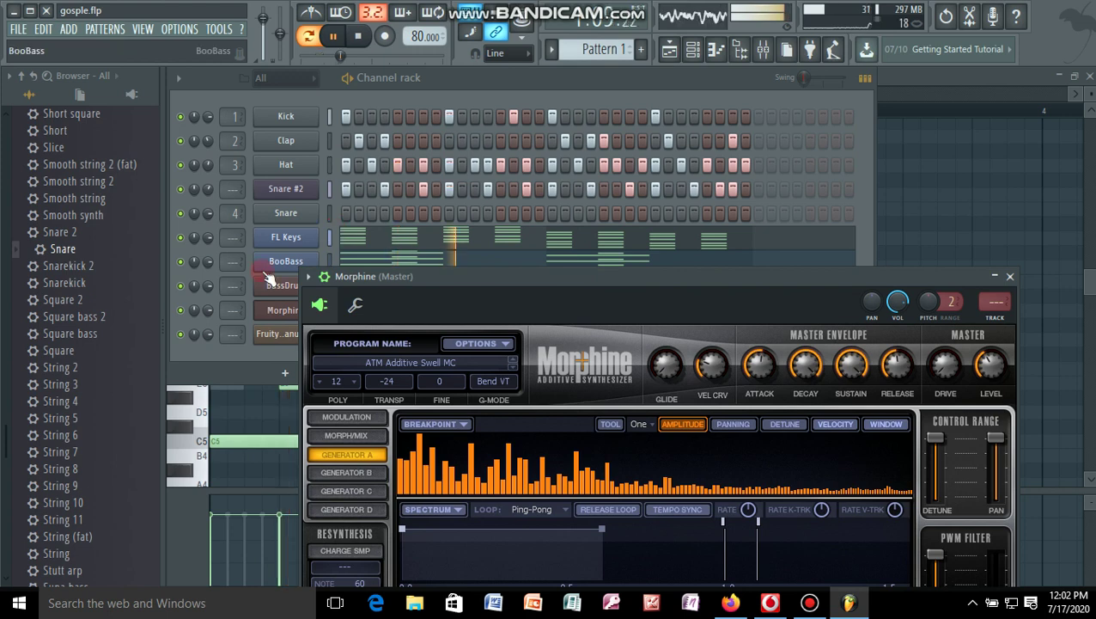
key(space)
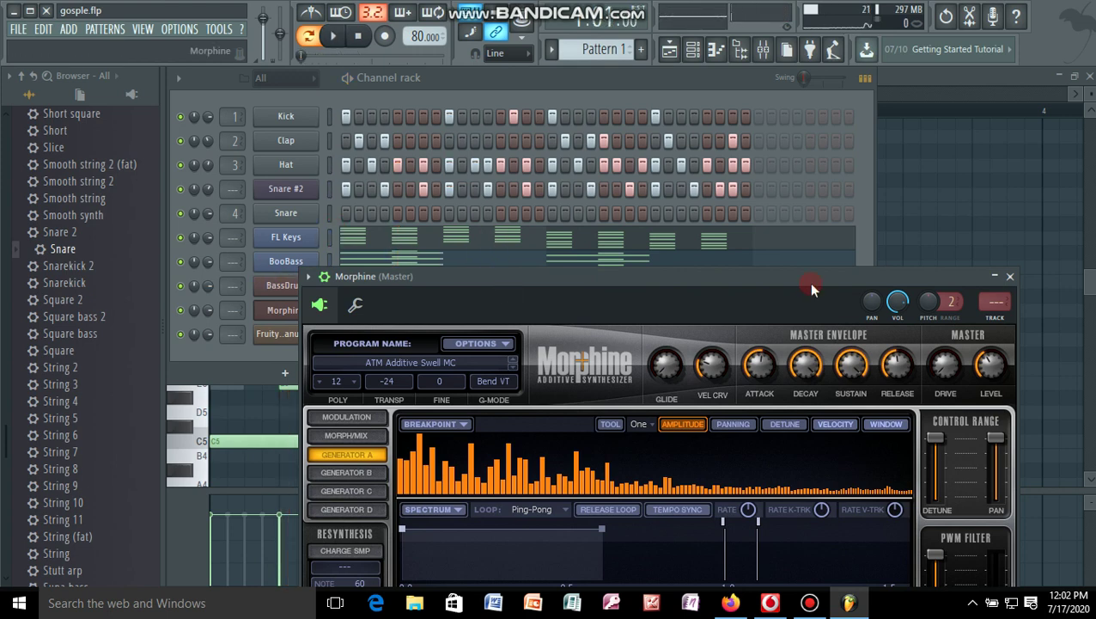
click(1009, 280)
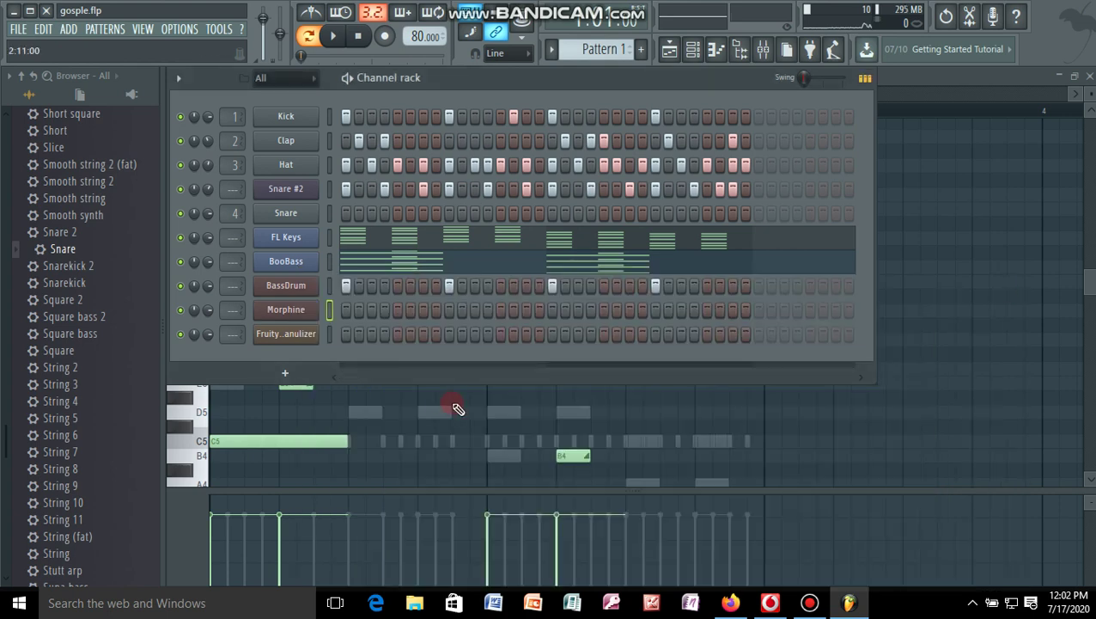
Open Morphine's piano roll and draw a four-step C5 note at the start of bar 1
right_click(293, 311)
click(347, 312)
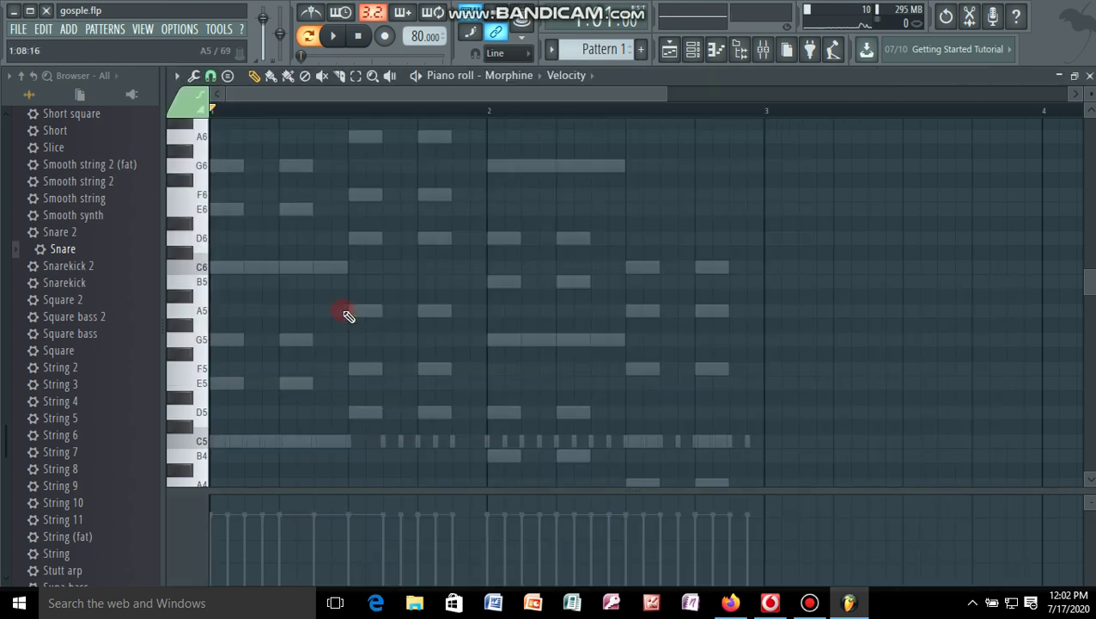
click(216, 440)
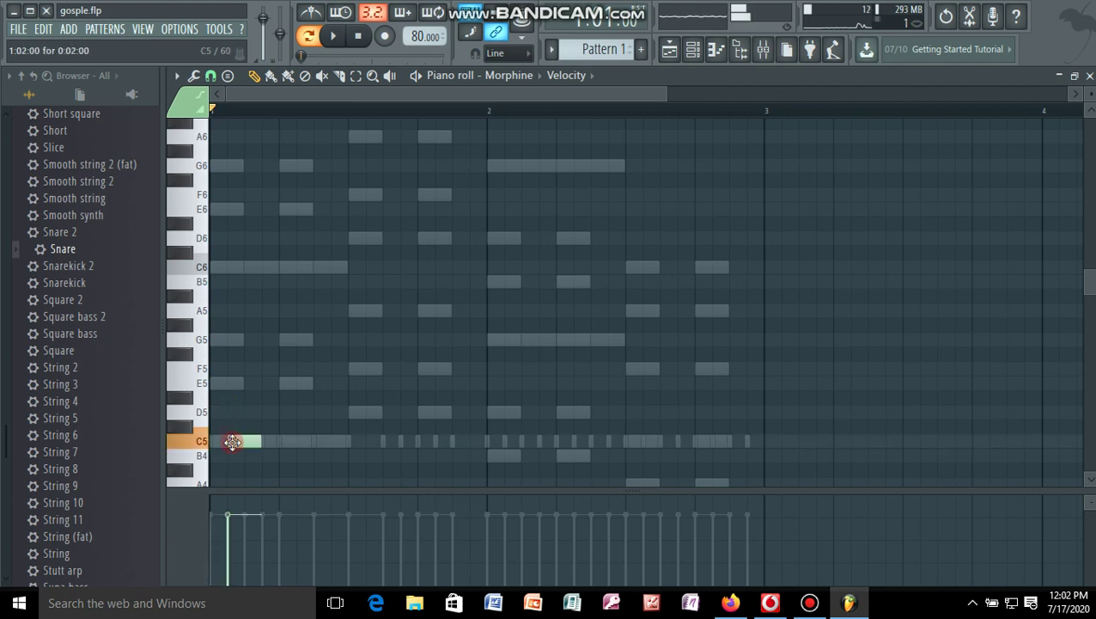
drag(238, 442, 272, 443)
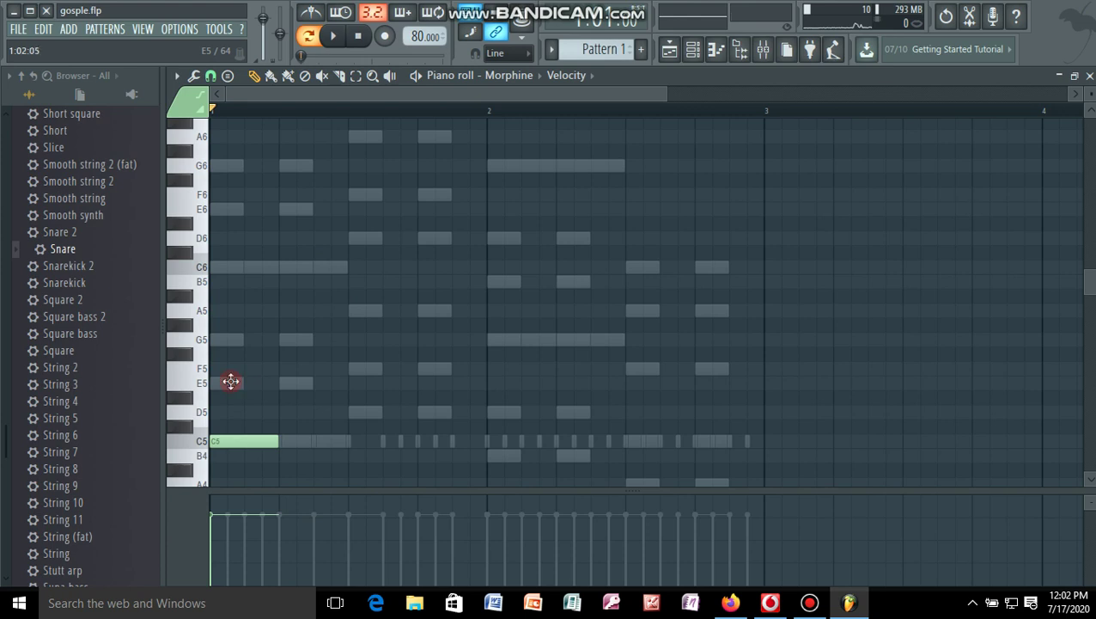
Add a three-step E5 note at 1:02:00 and a two-step G5 note at 1:03:00, both ending with the C5 note
click(234, 382)
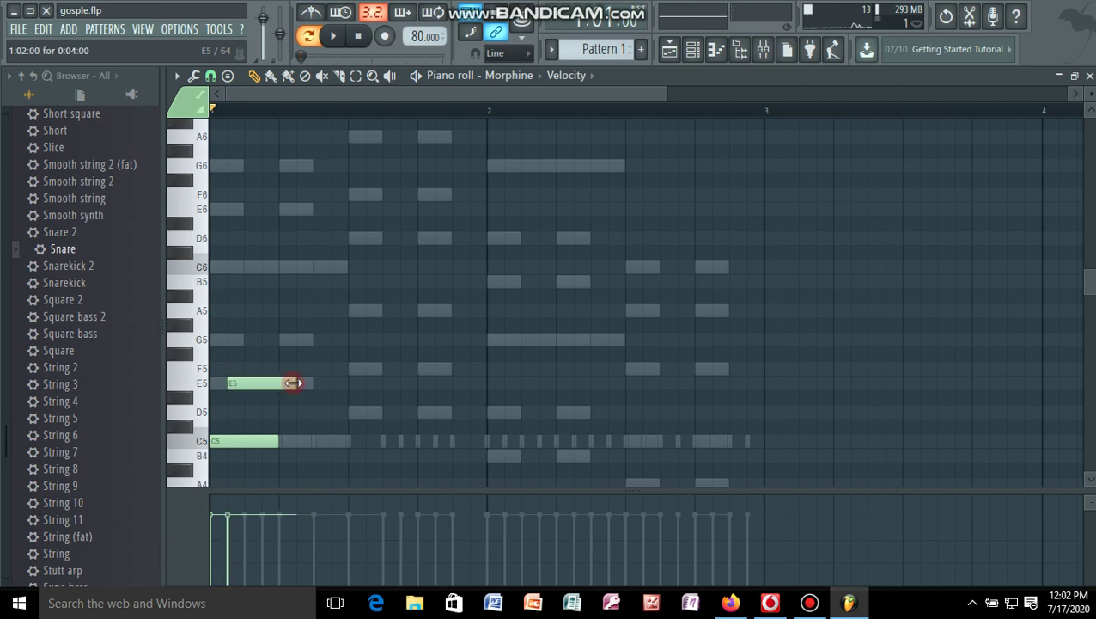
drag(292, 383, 276, 384)
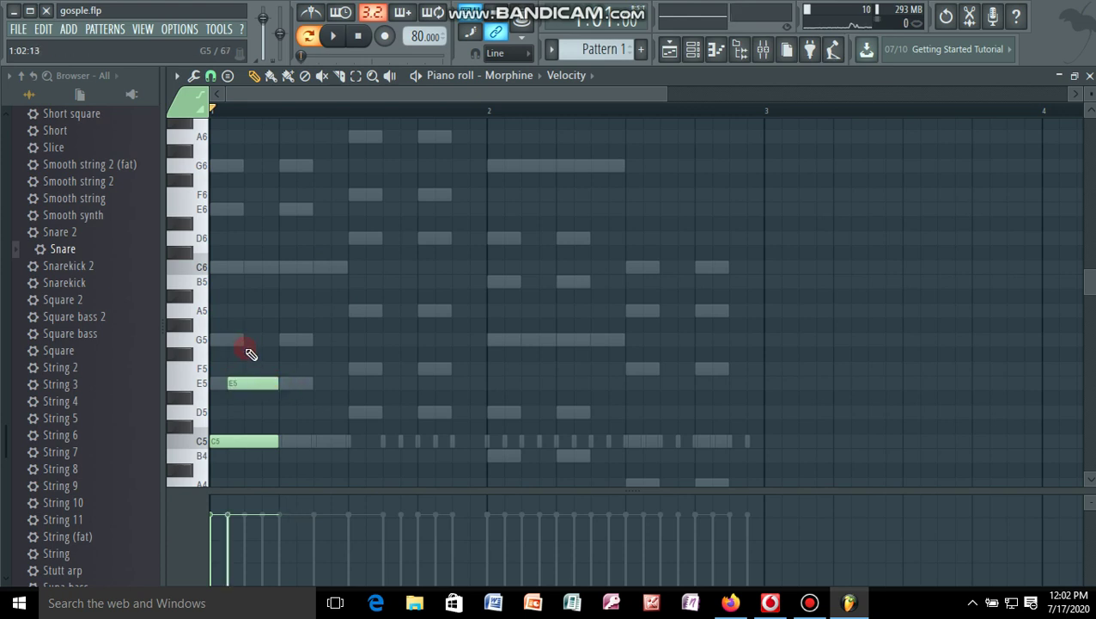
click(248, 340)
drag(293, 339, 276, 339)
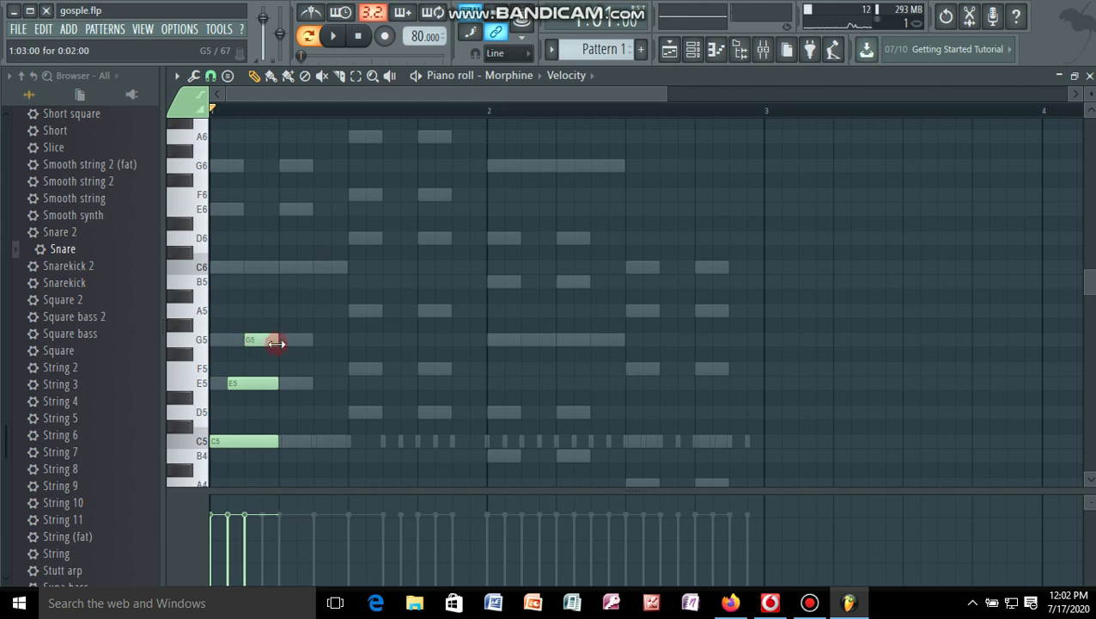
Play the pattern to audition the Morphine notes, delete the G5 and E5 notes, and stop playback
key(space)
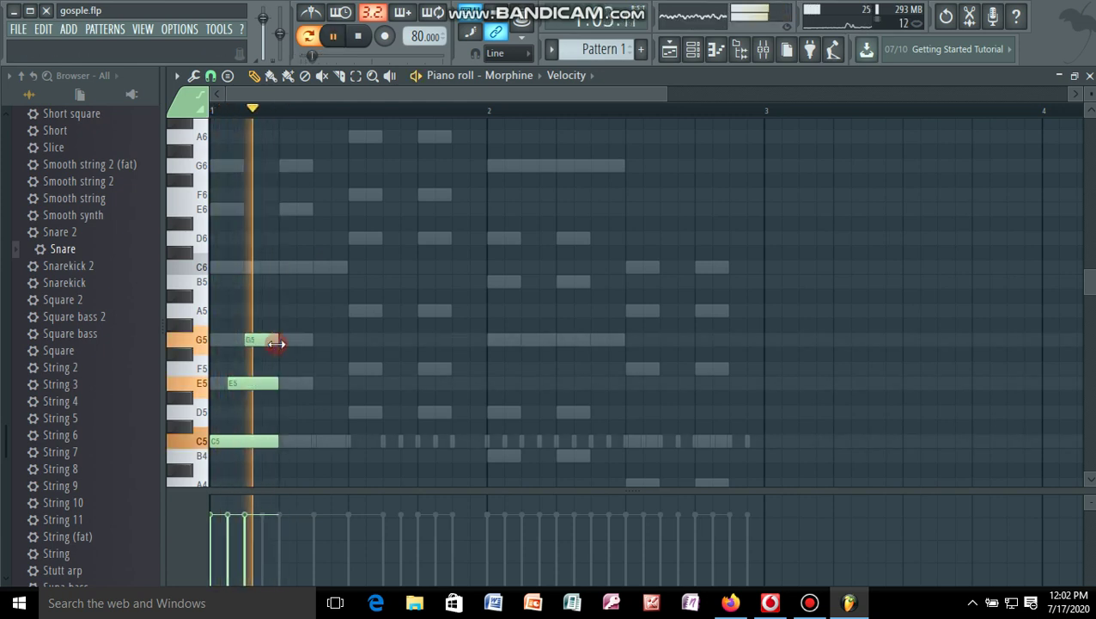
key(space)
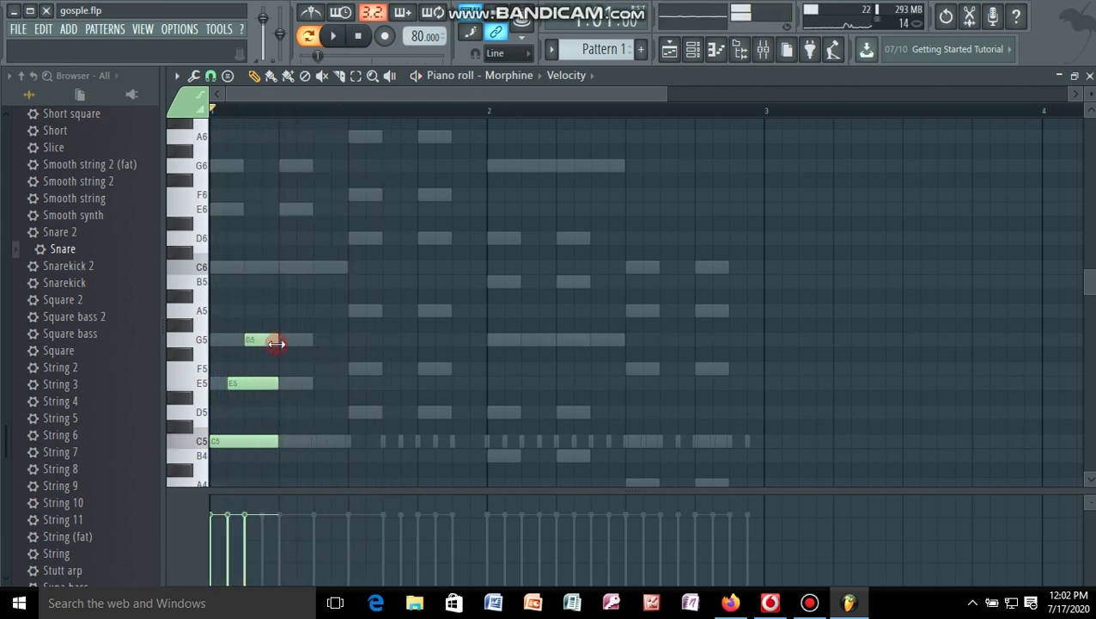
key(space)
right_click(275, 341)
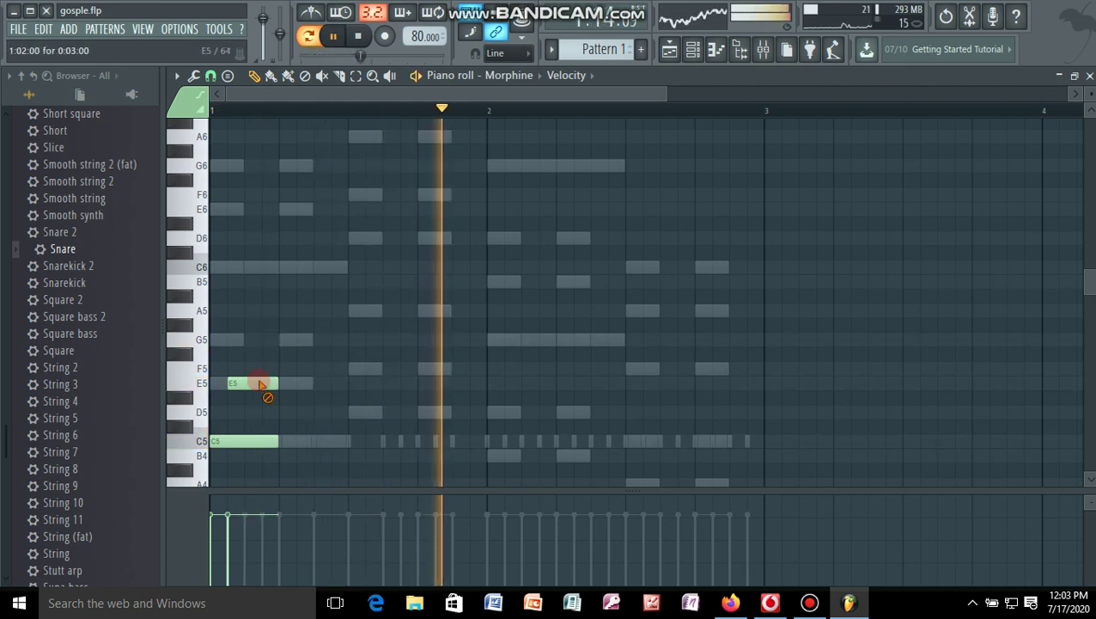
right_click(262, 385)
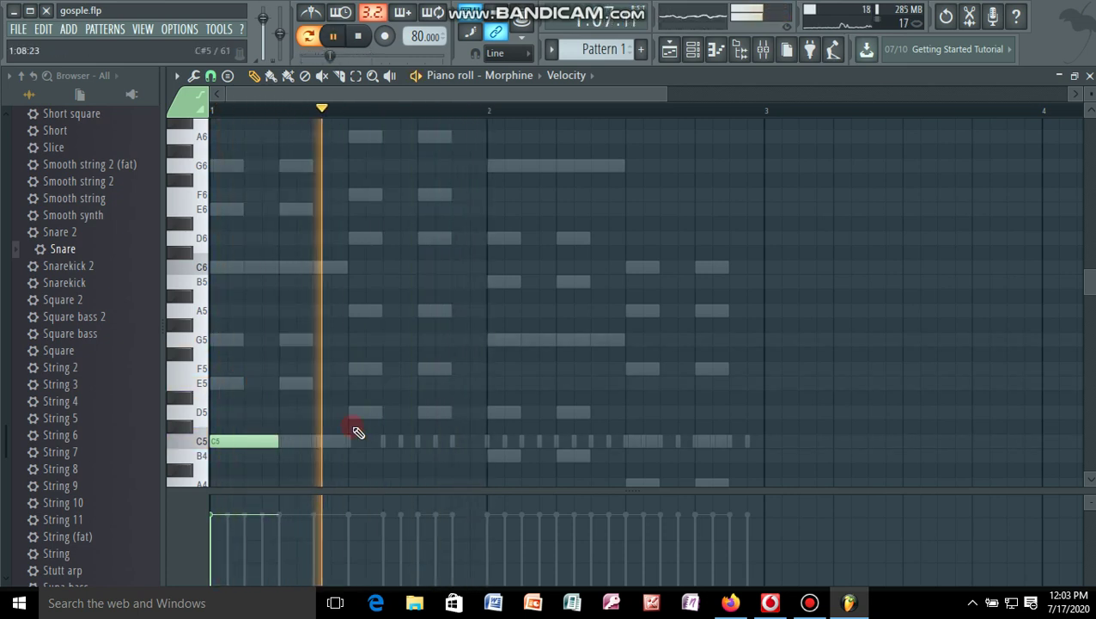
key(space)
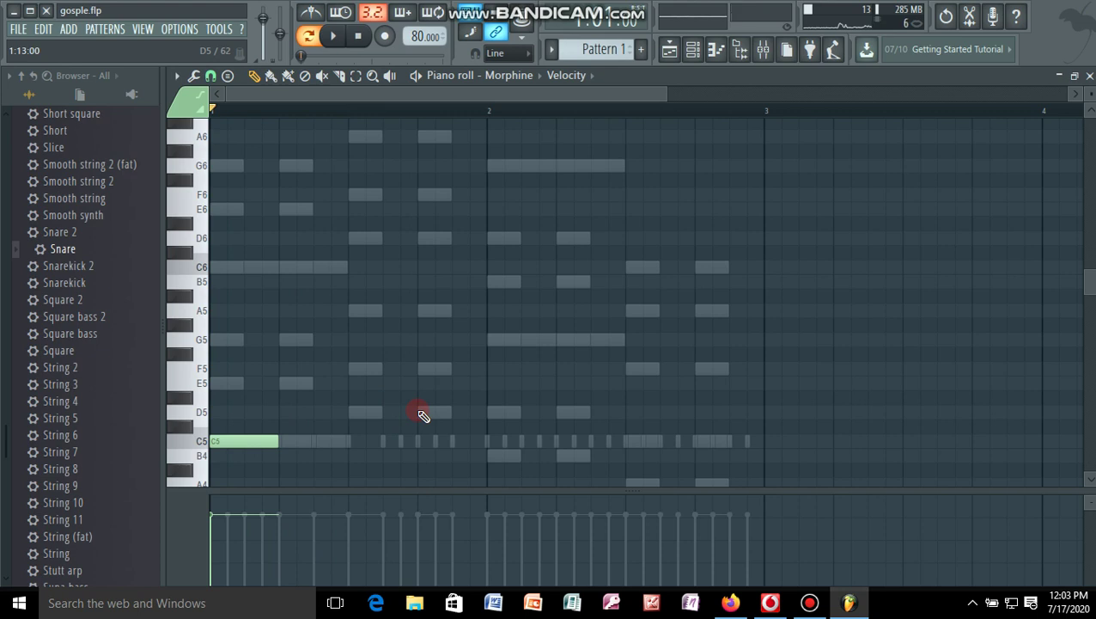
Delete the remaining C5 note from the Morphine piano roll, then play the pattern with the channel rack open
right_click(257, 445)
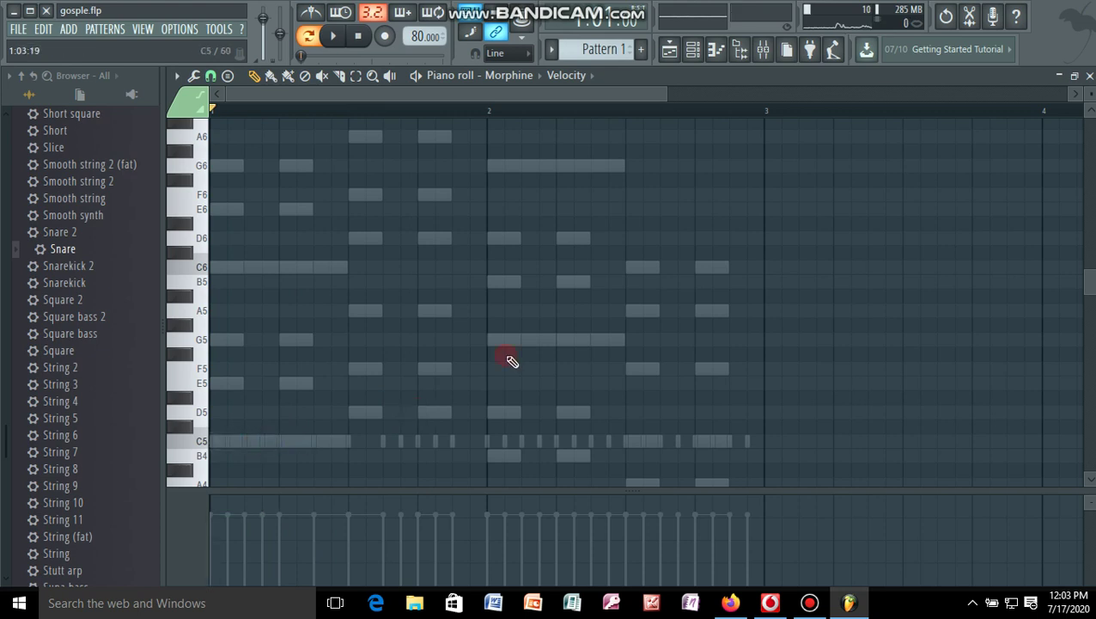
click(692, 52)
key(space)
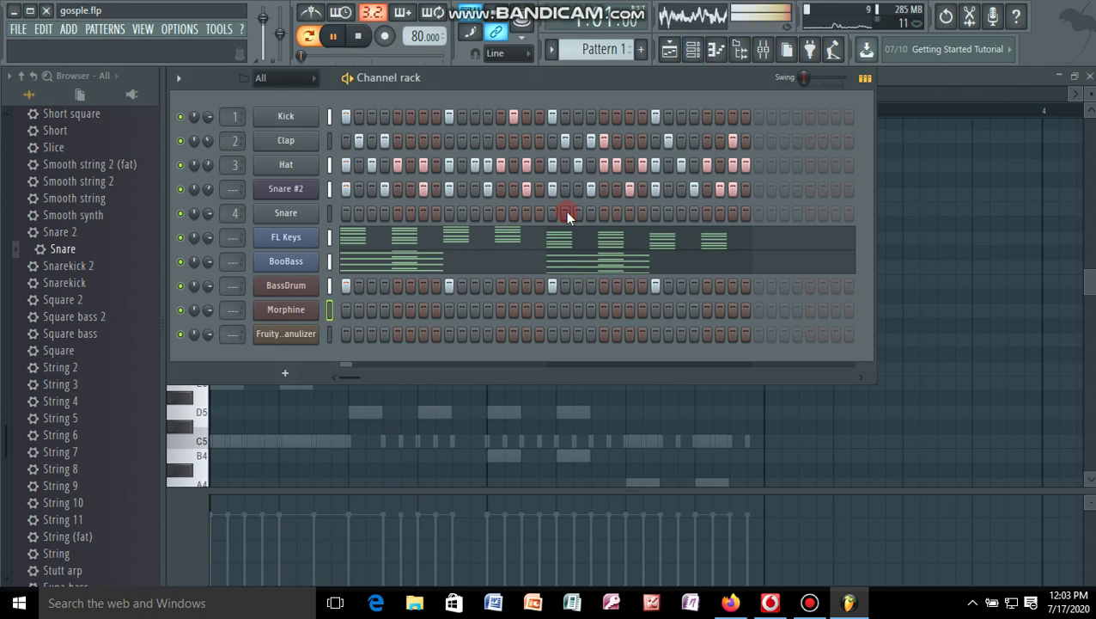
Place a Pattern 1 clip at bar 1 of playlist Track 1 and duplicate it back to back through bar 24
click(668, 52)
click(266, 144)
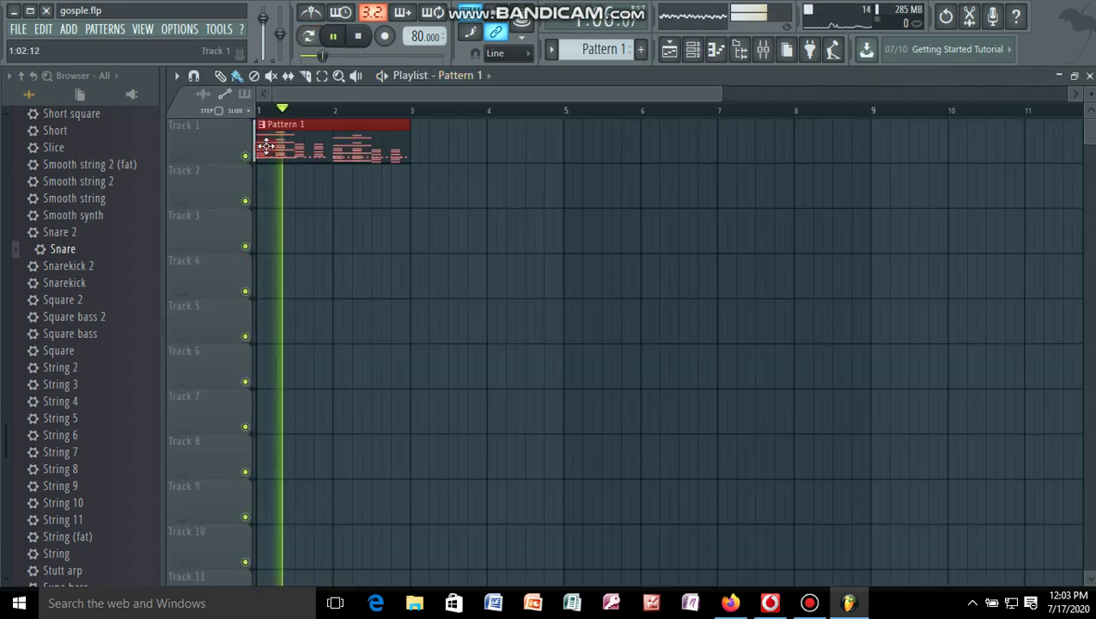
key(ctrl+b)
key(ctrl+b)
key(ctrl+b)
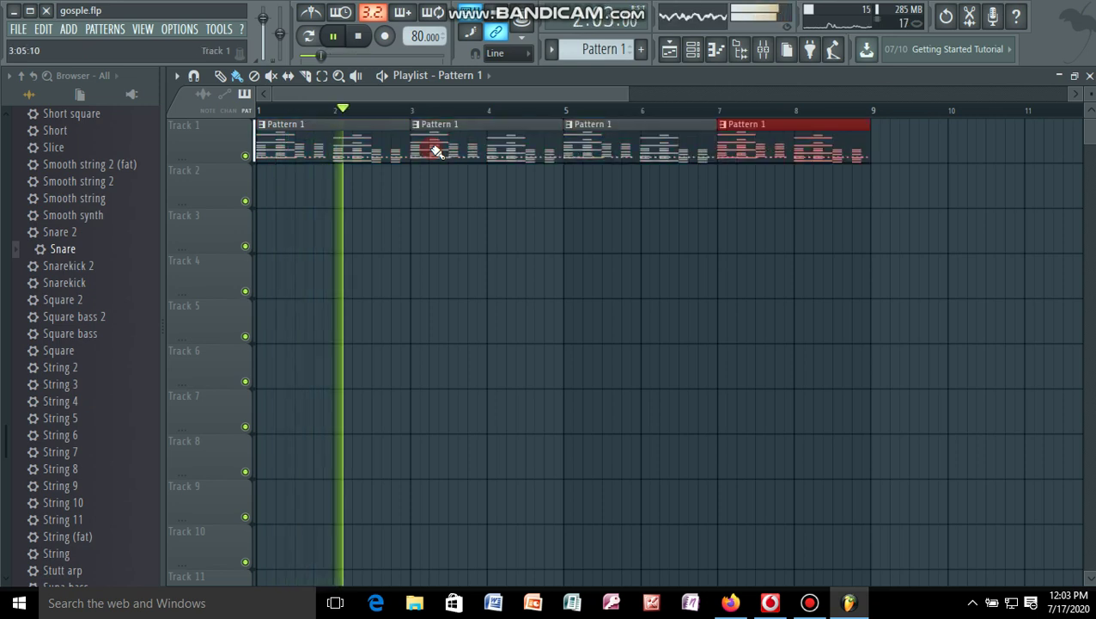
key(ctrl+b)
key(ctrl+b)
key(ctrl+b)
key(ctrl+b)
key(ctrl+b)
key(ctrl+b)
key(ctrl+b)
key(ctrl+b)
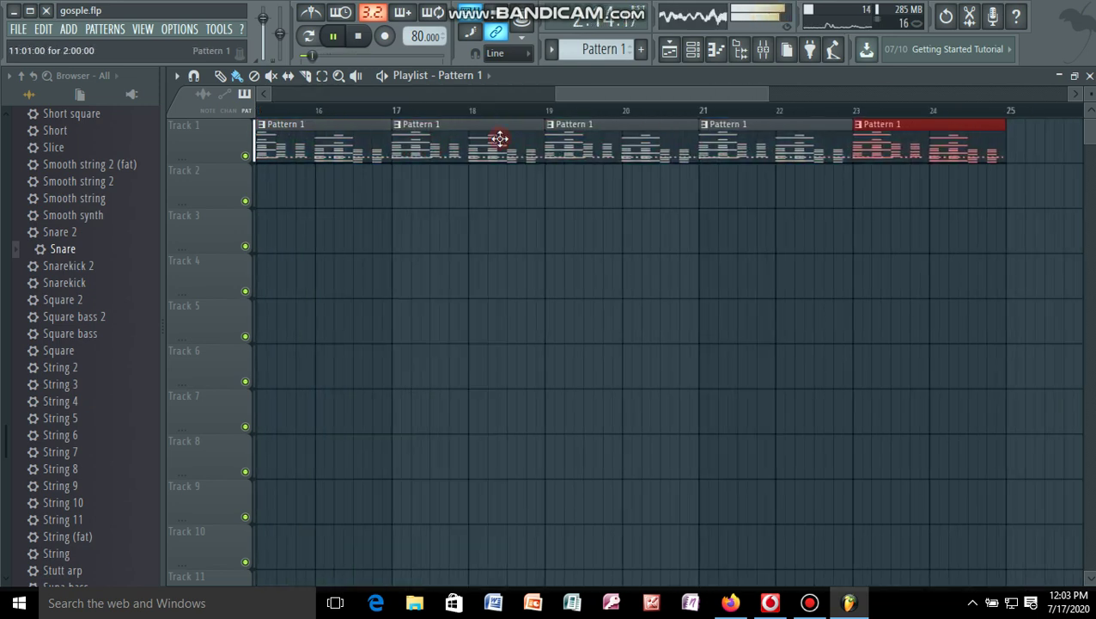
Check the full row of Pattern 1 clips on Track 1 during playback and save the project
drag(587, 97, 277, 96)
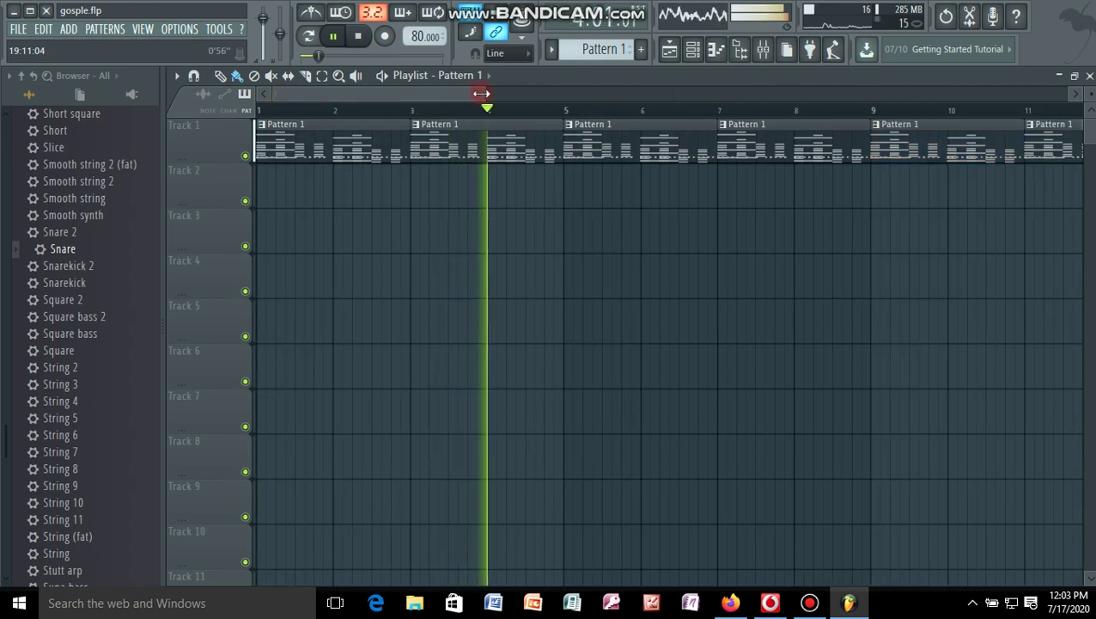
drag(944, 101, 977, 107)
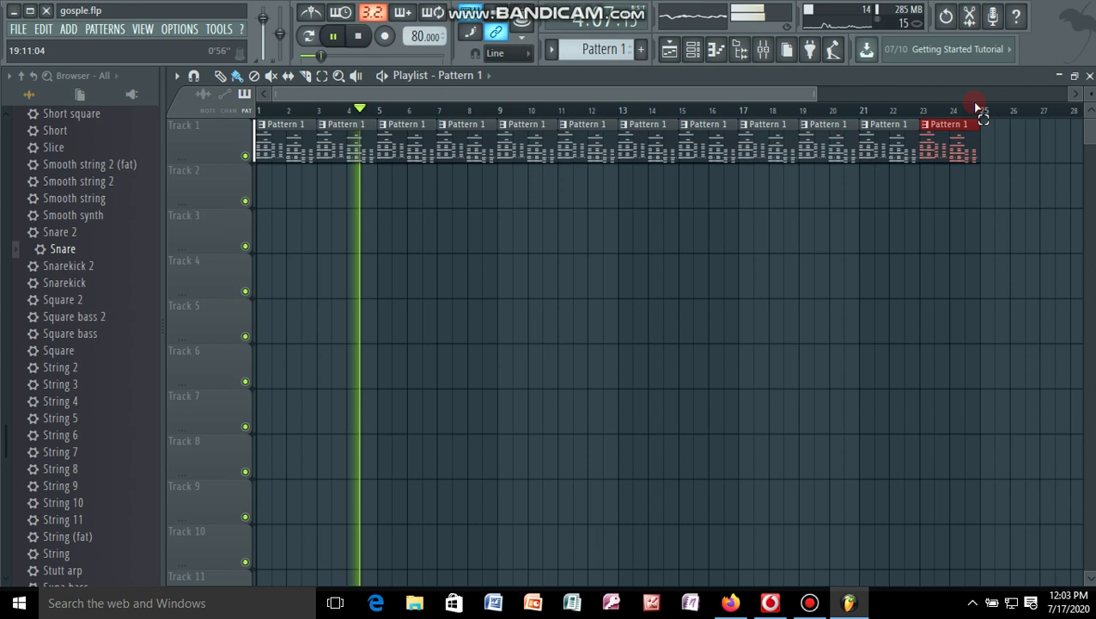
drag(977, 106, 997, 105)
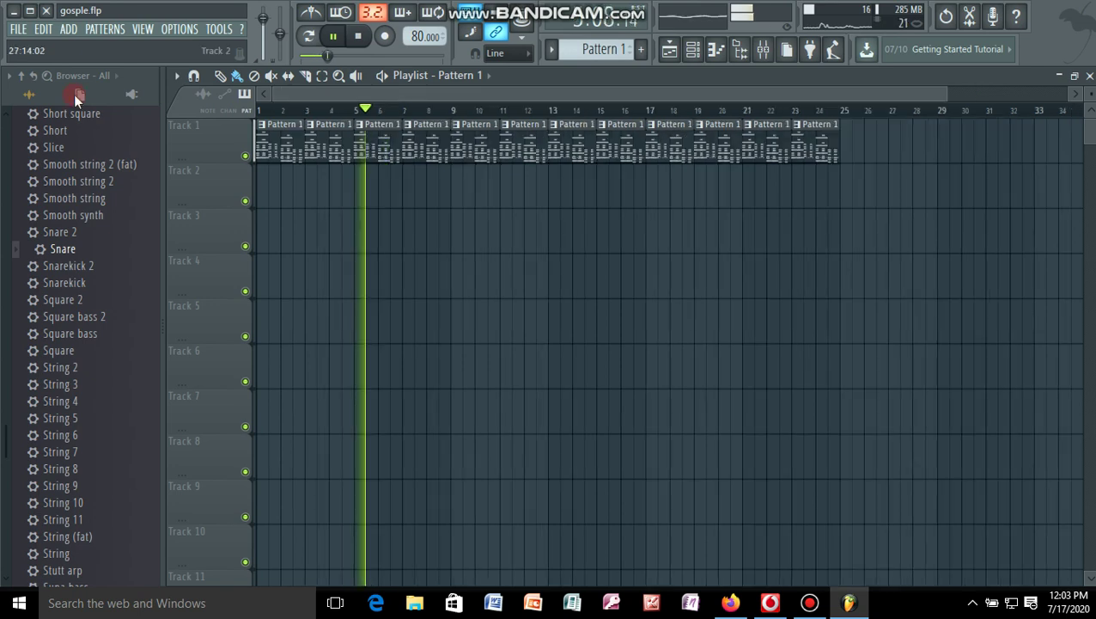
click(18, 28)
click(74, 98)
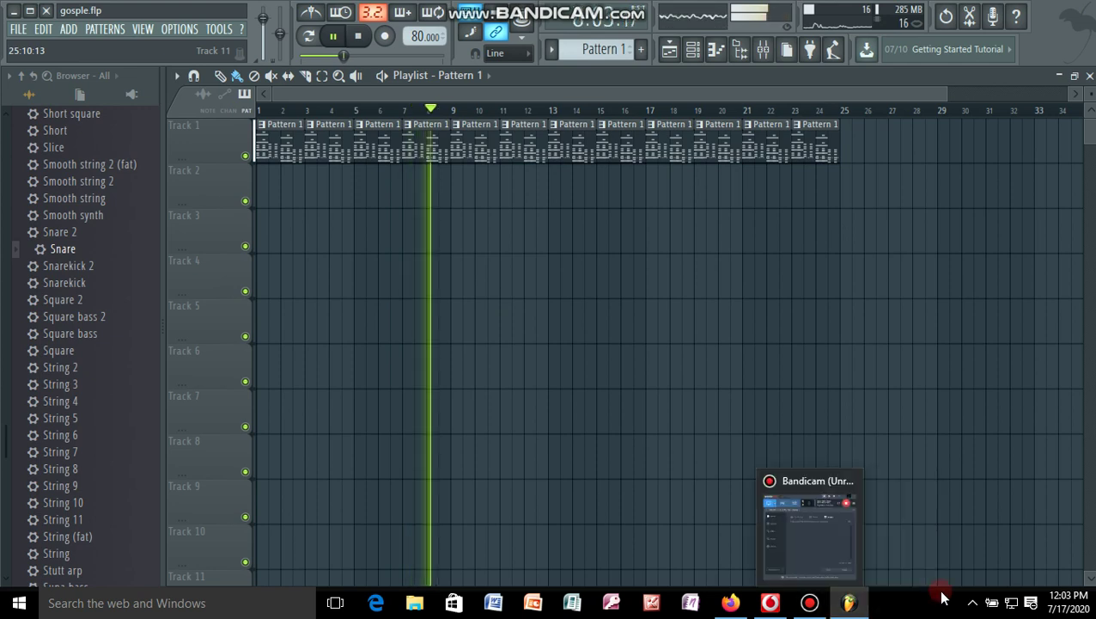
click(810, 602)
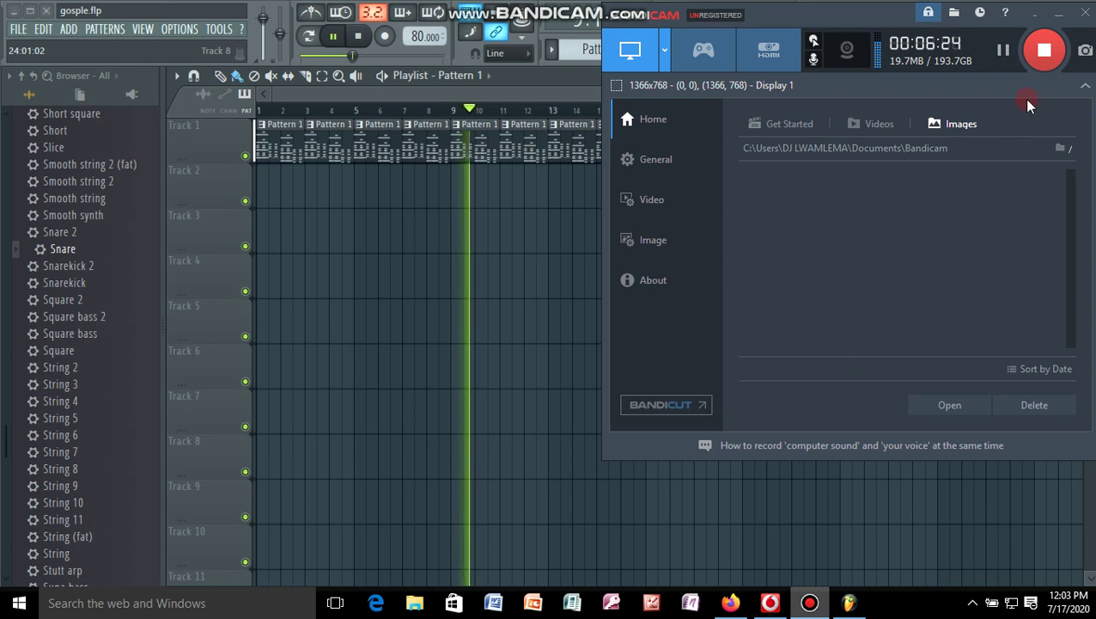